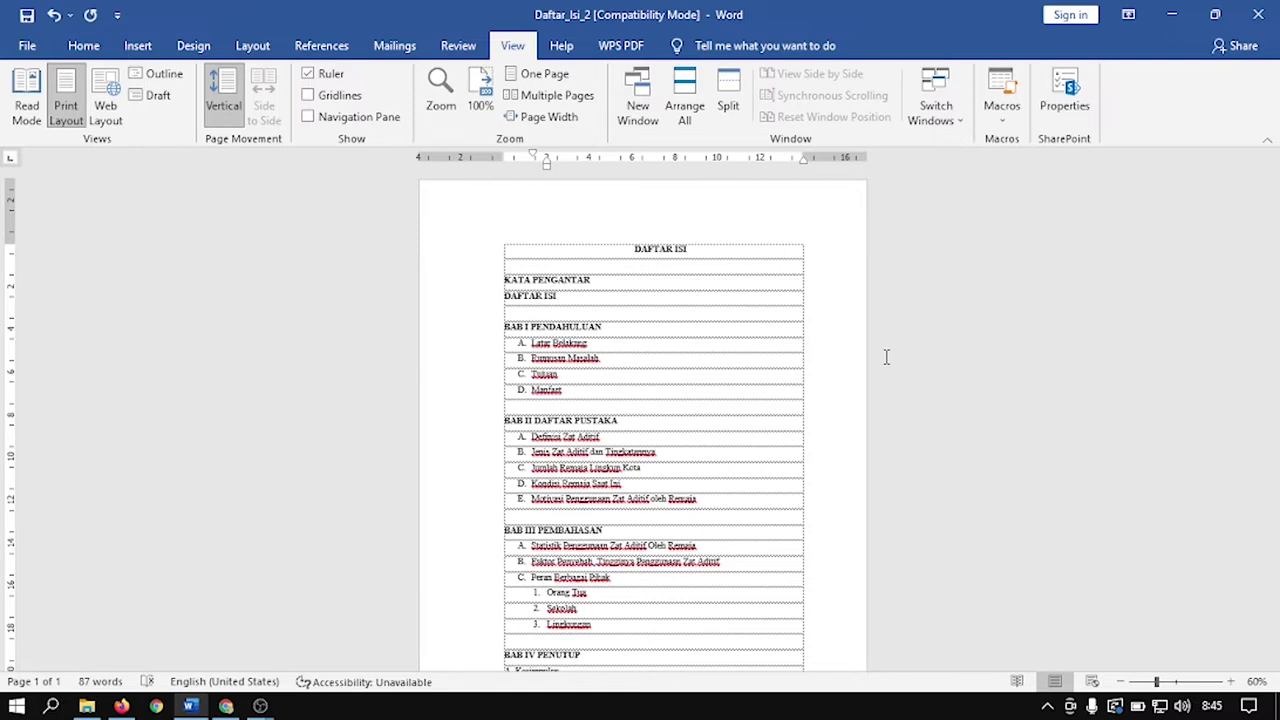
Step: Scroll through the DAFTAR ISI outline and place the cursor after KATA PENGANTAR
scroll(886, 357, "up", 4, "ctrl")
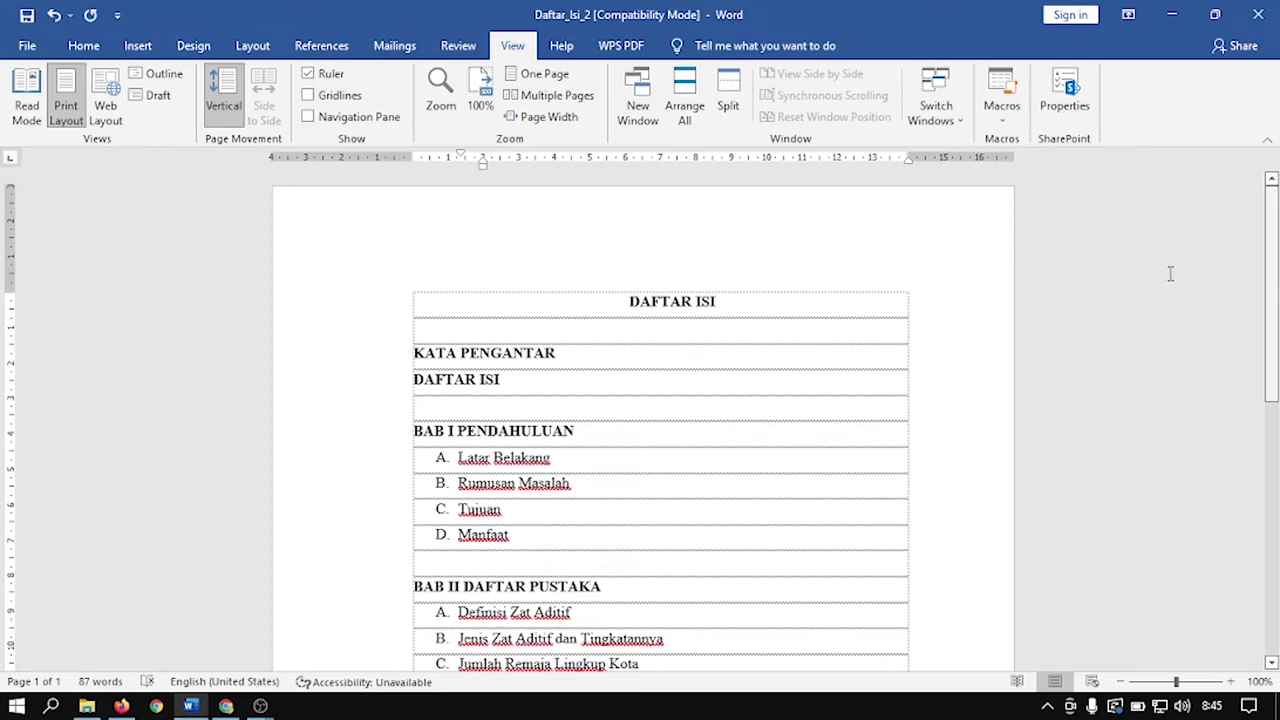
scroll(706, 343, "down", 3)
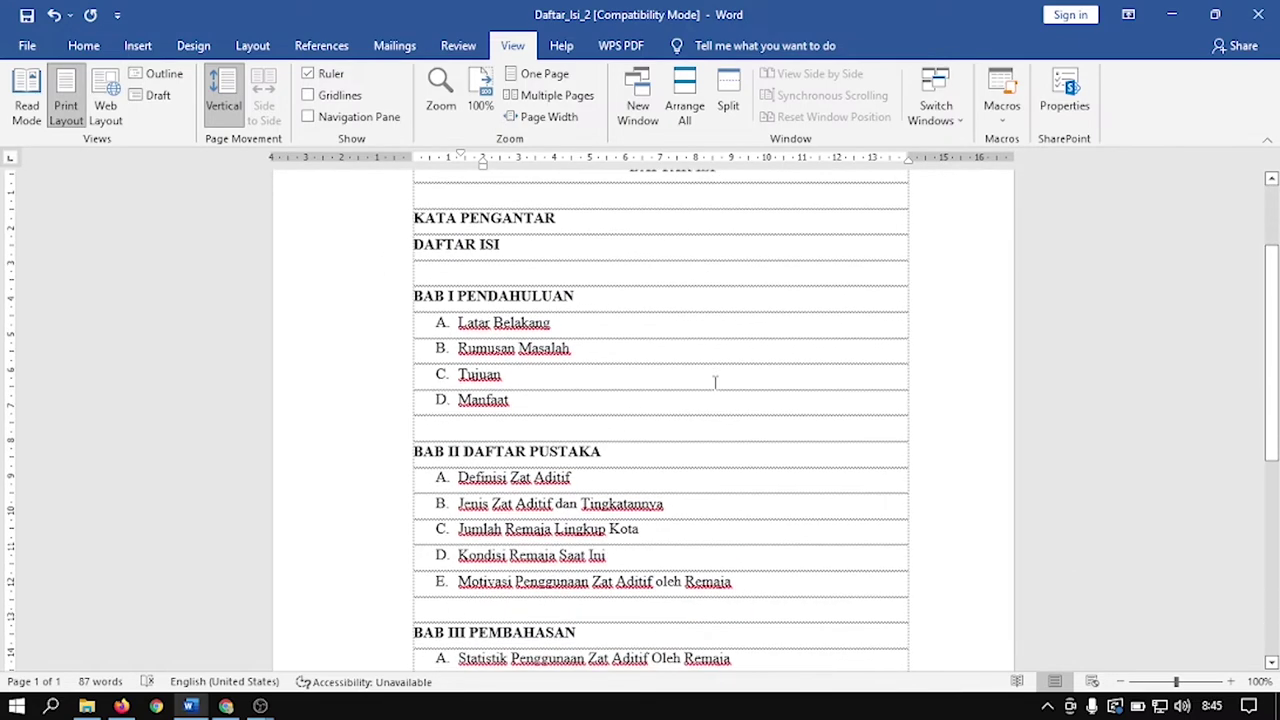
scroll(715, 382, "up", 2)
scroll(690, 370, "up", 1)
scroll(666, 360, "down", 5)
scroll(702, 461, "down", 3)
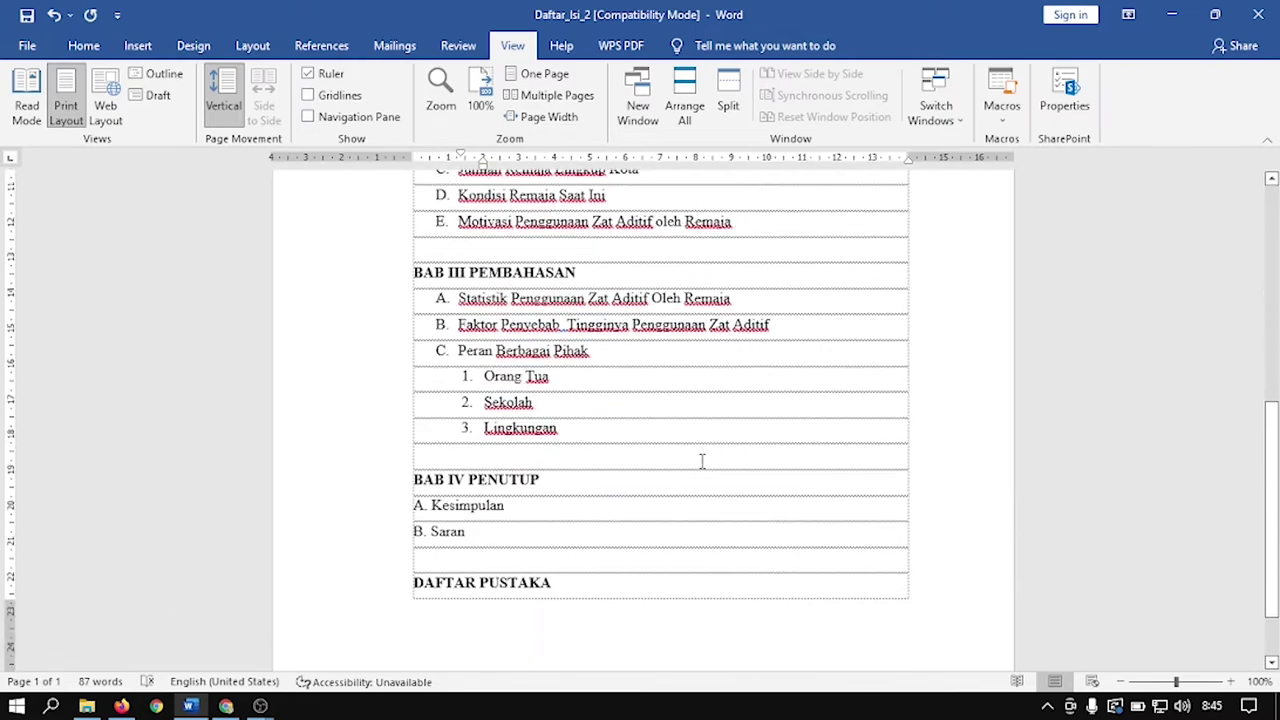
scroll(697, 460, "up", 10)
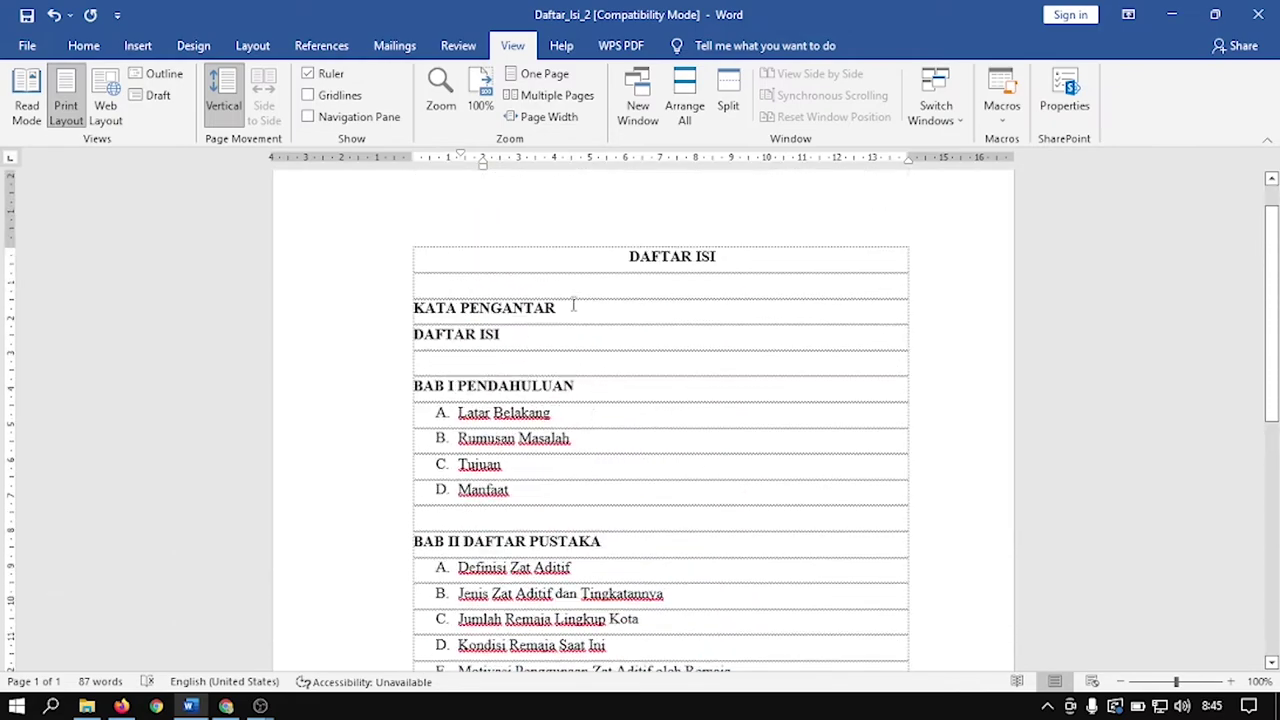
left_click(573, 307)
scroll(833, 351, "up", 2)
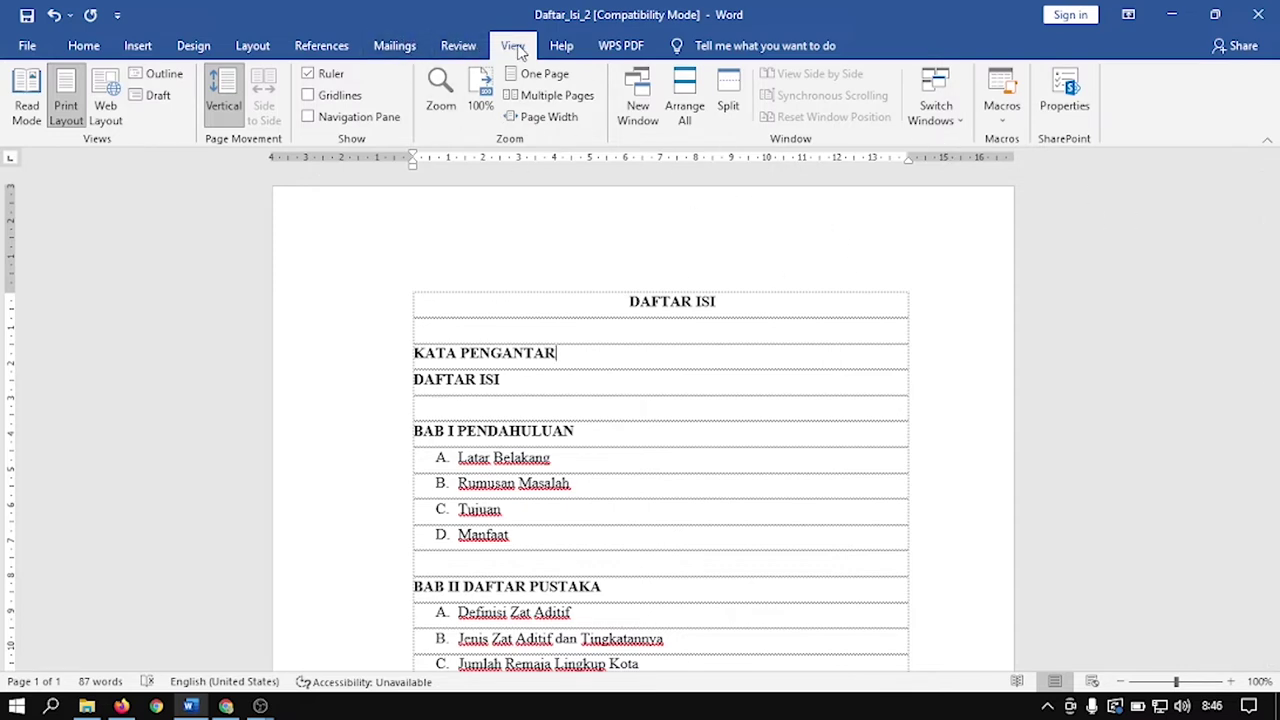
left_click(308, 76)
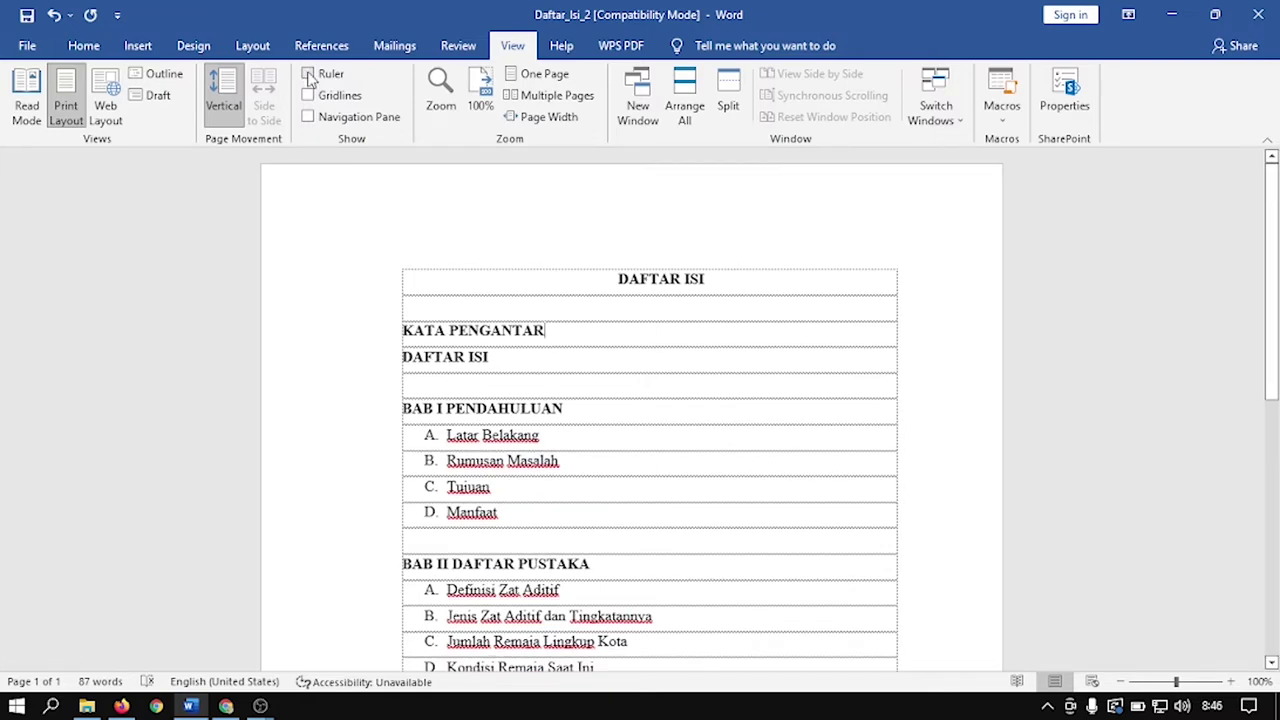
left_click(308, 75)
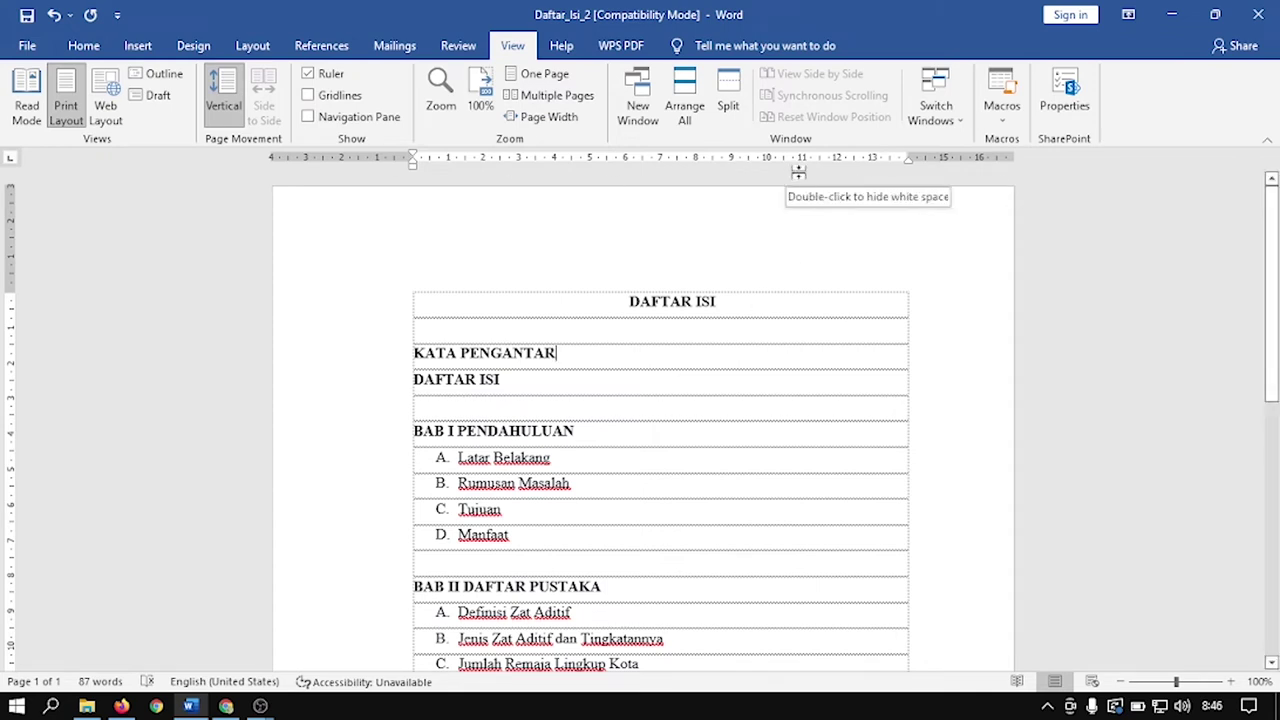
left_click(864, 377)
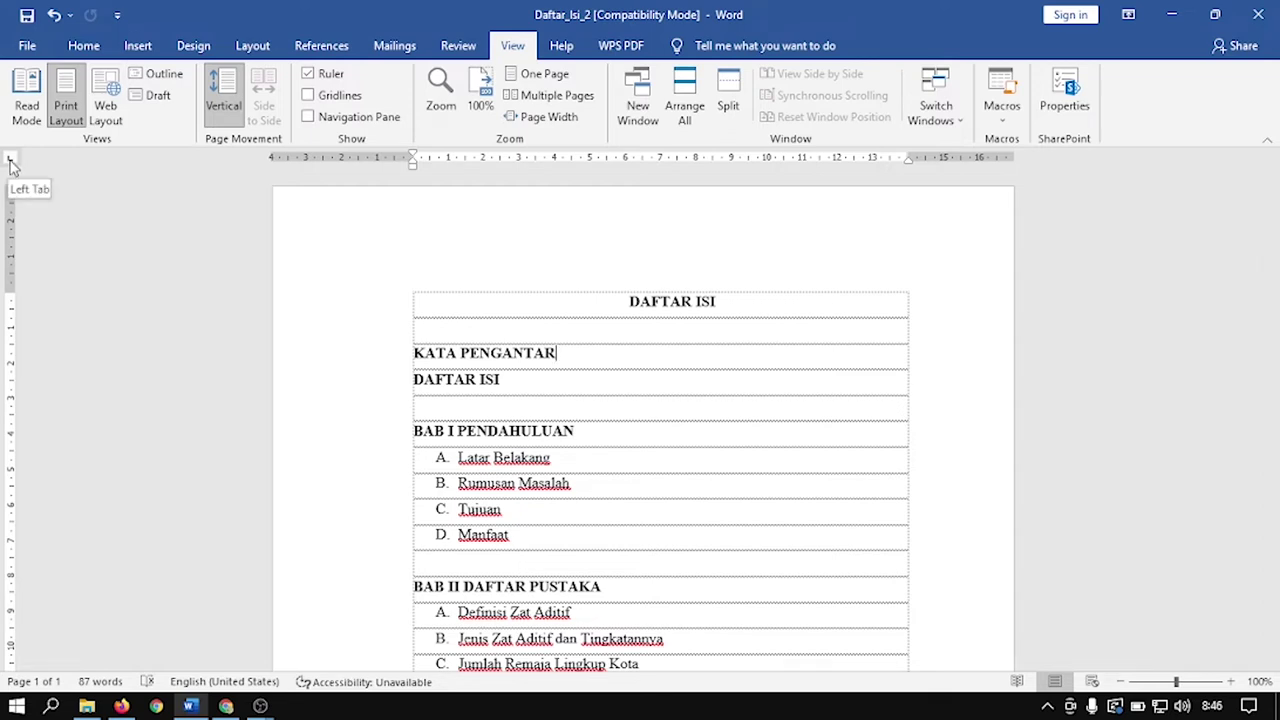
left_click(11, 163)
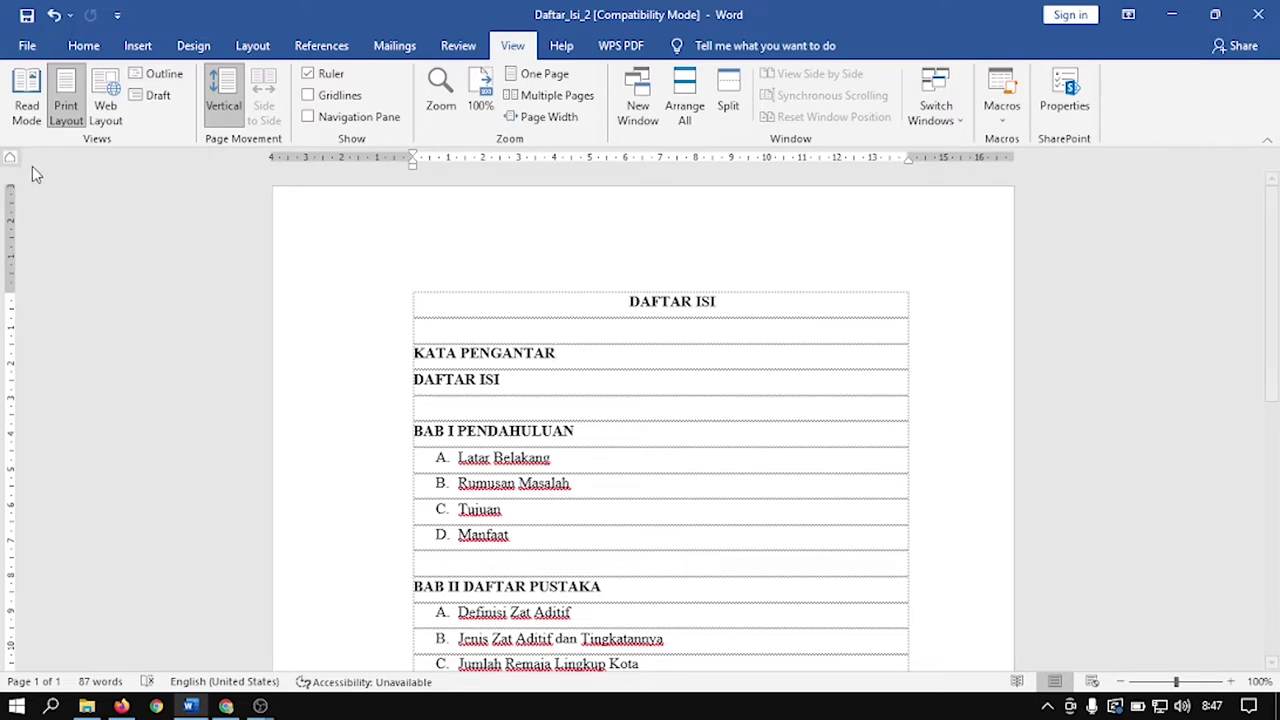
left_click(11, 163)
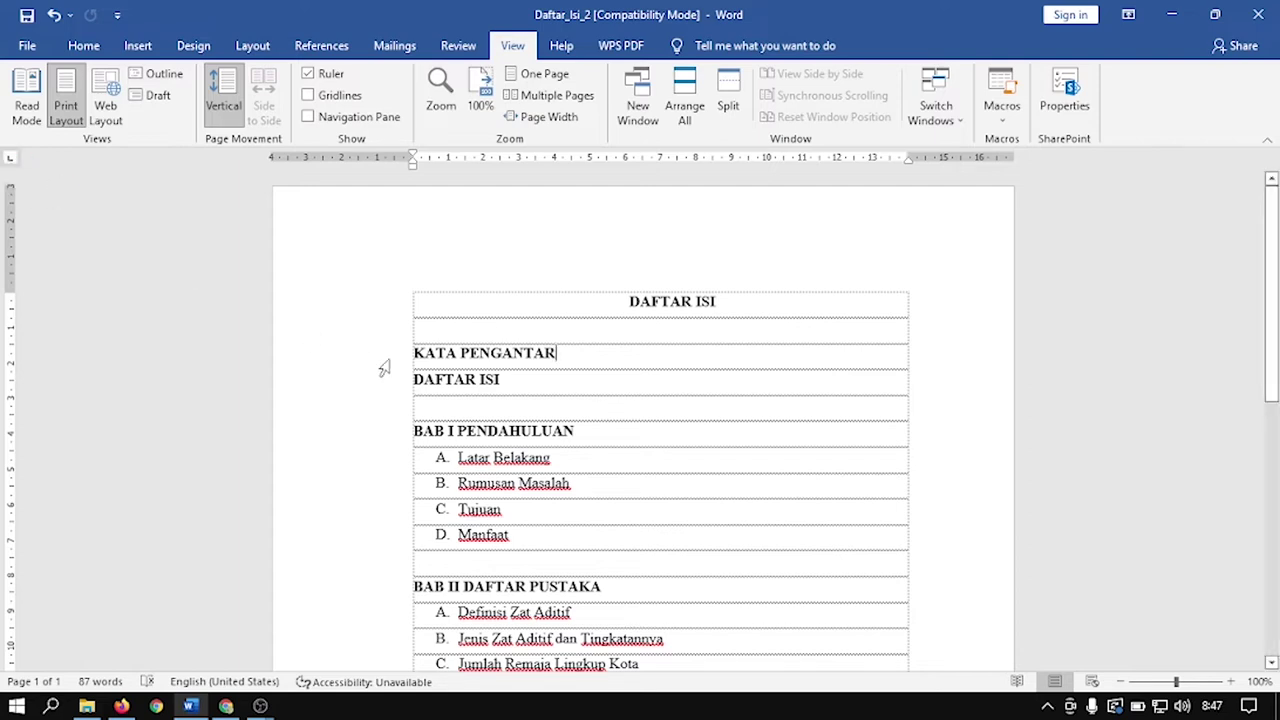
Step: Select the outline lines from KATA PENGANTAR to DAFTAR PUSTAKA and cycle the ruler's tab-stop type
mouse_move(388, 357)
left_mouse_down()
mouse_move(389, 705)
mouse_move(419, 540)
mouse_move(450, 546)
left_mouse_up()
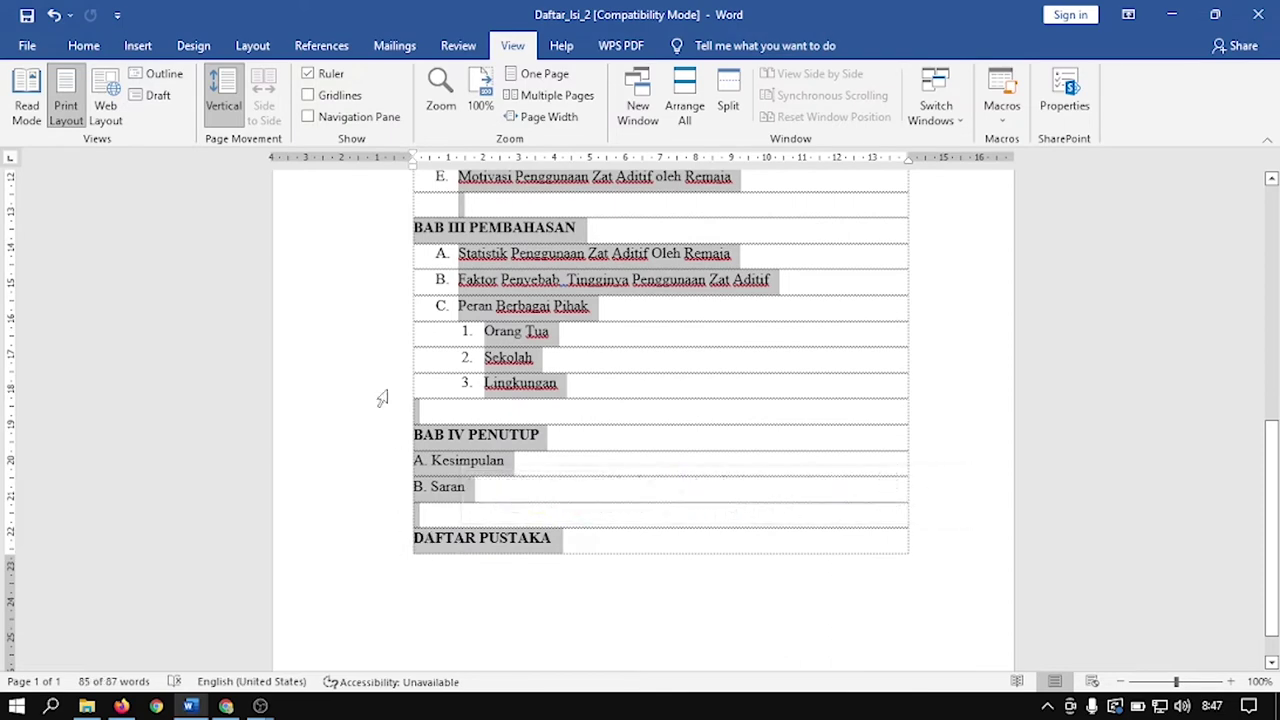
scroll(382, 399, "up", 2)
scroll(382, 399, "up", 3)
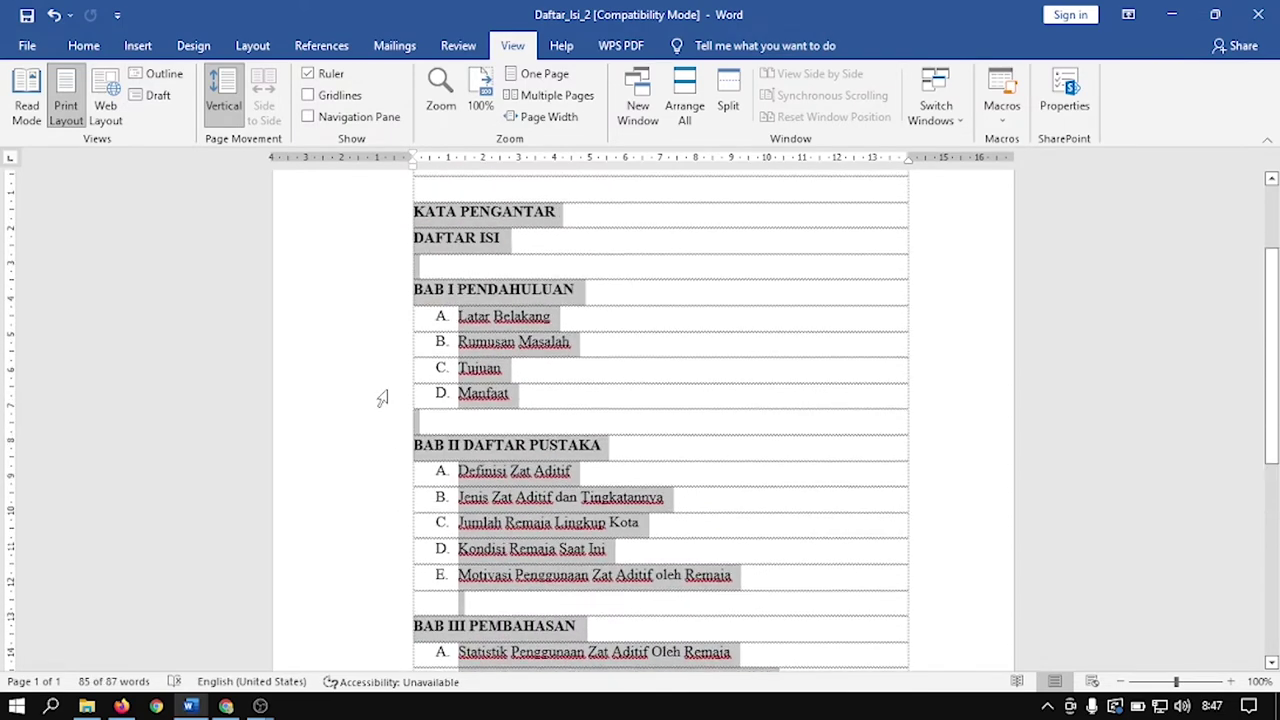
scroll(382, 399, "up", 2)
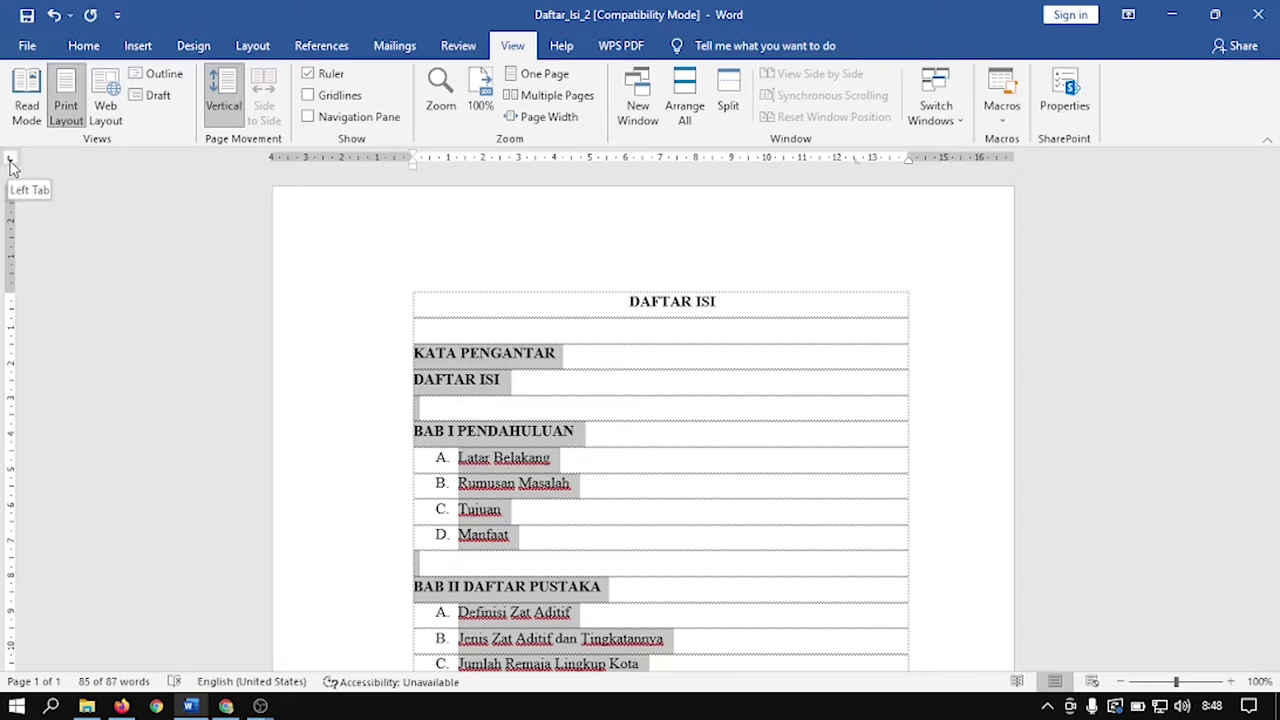
left_click(10, 162)
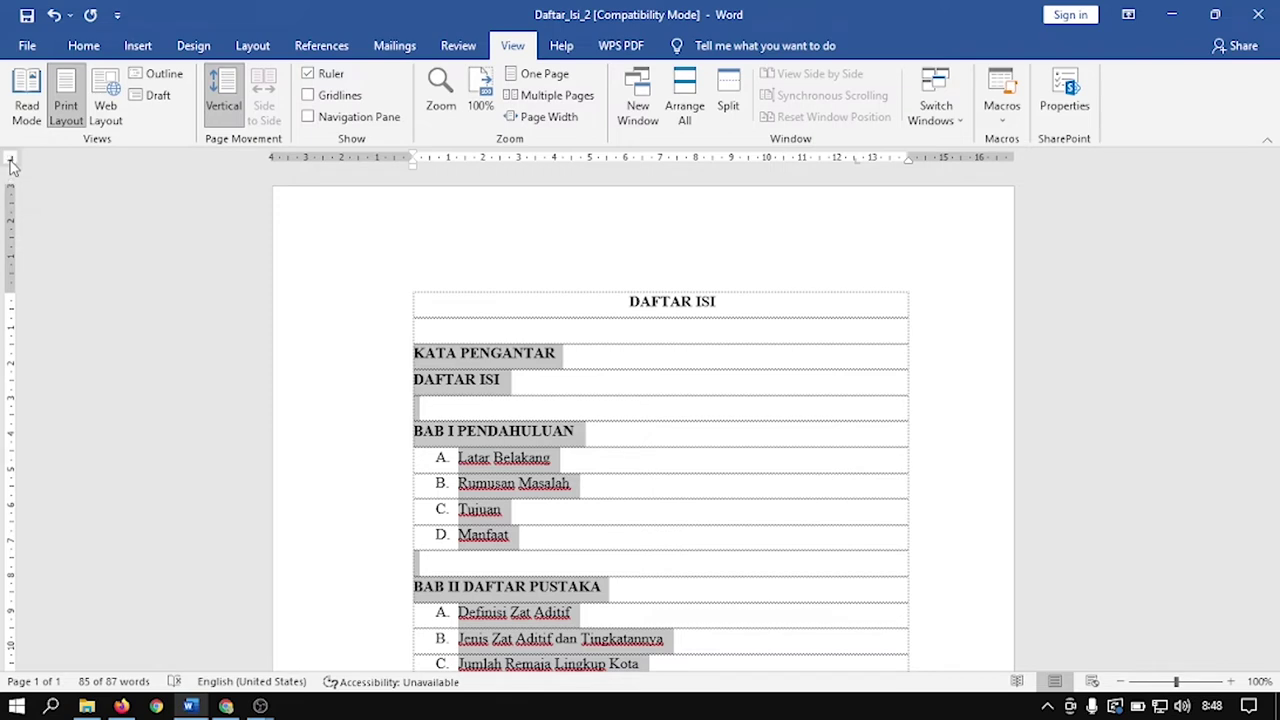
left_click(11, 163)
Step: Add a 12,5 cm tab stop with a dotted leader to the selected outline lines
double_click(857, 158)
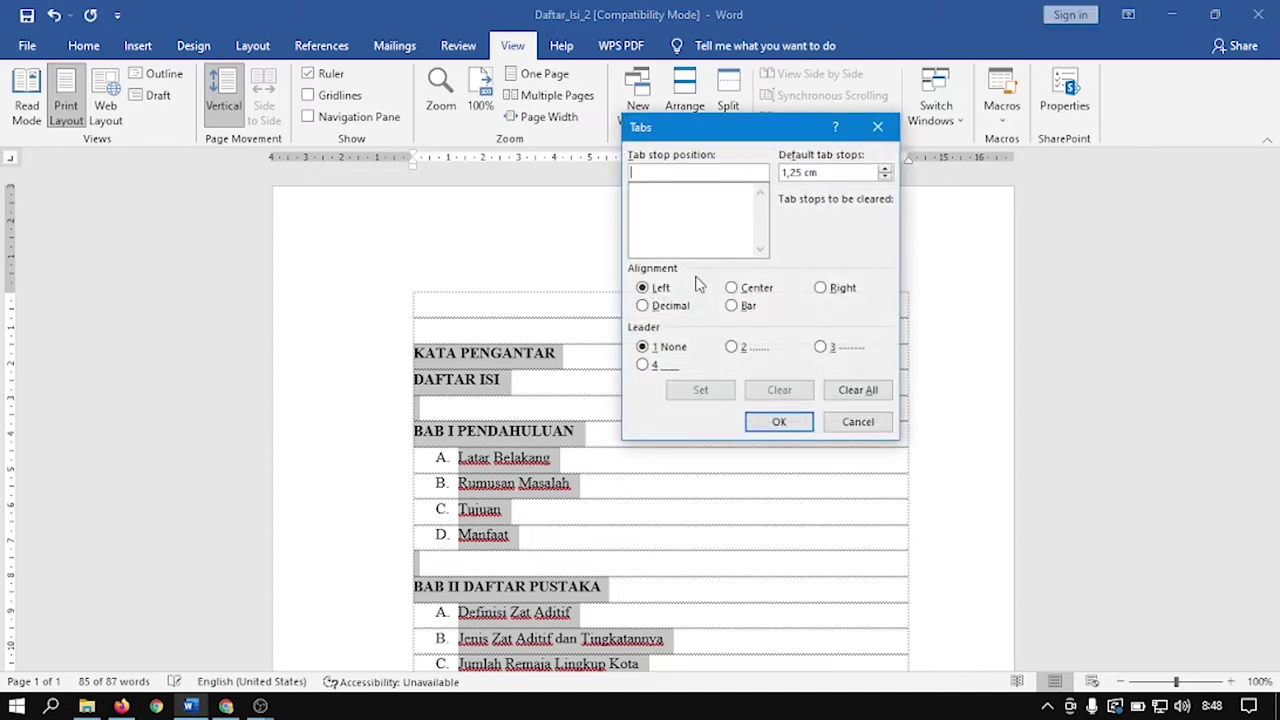
left_click(659, 172)
type("12")
type(",")
type("5")
left_click(737, 350)
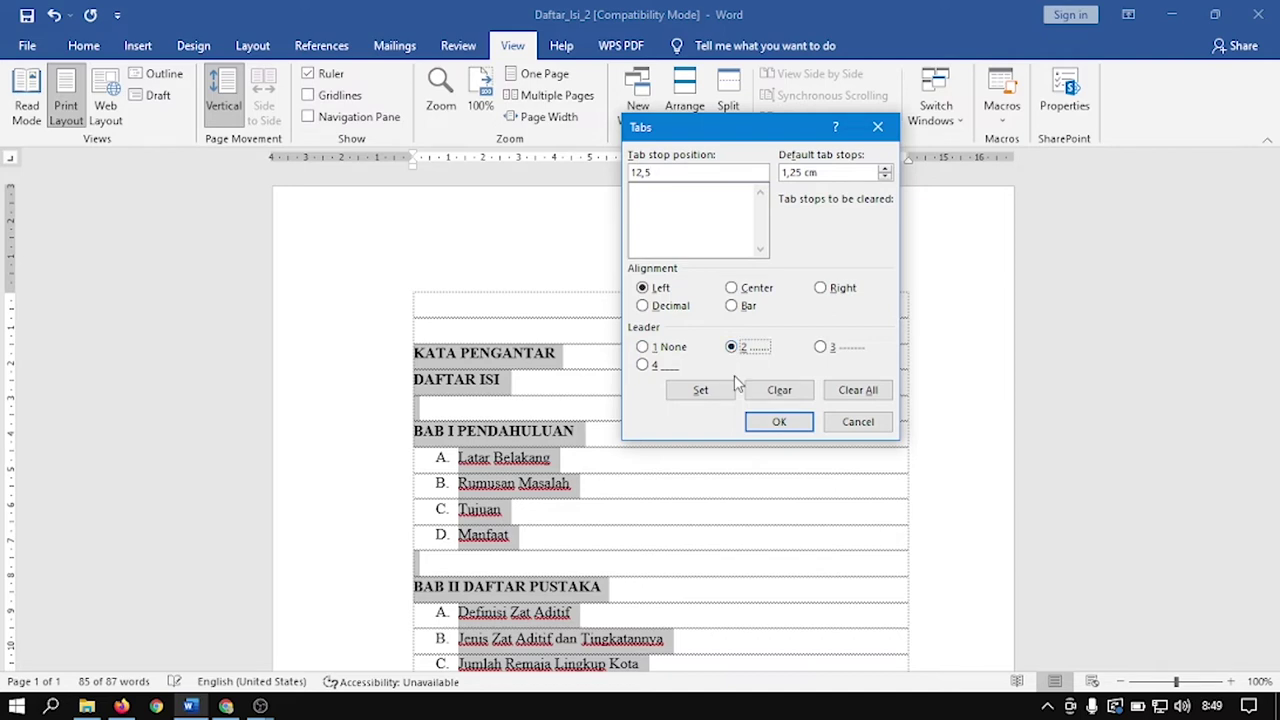
left_click(727, 397)
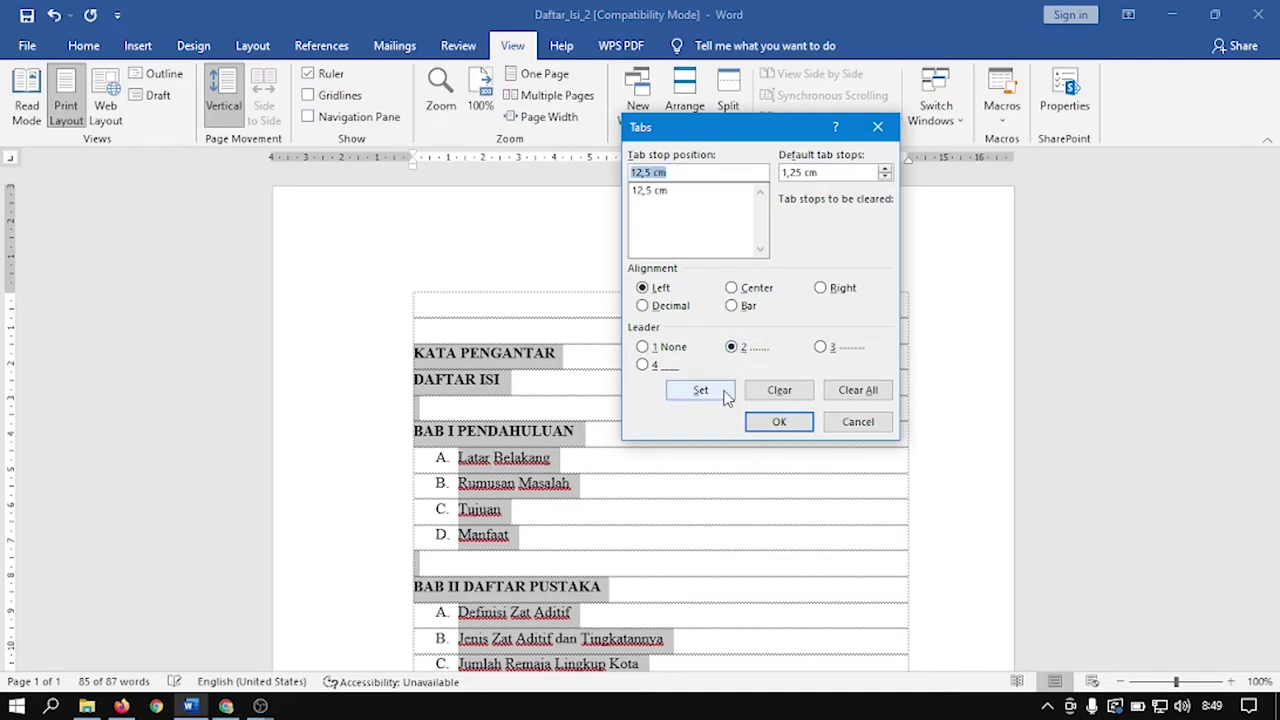
left_click(770, 424)
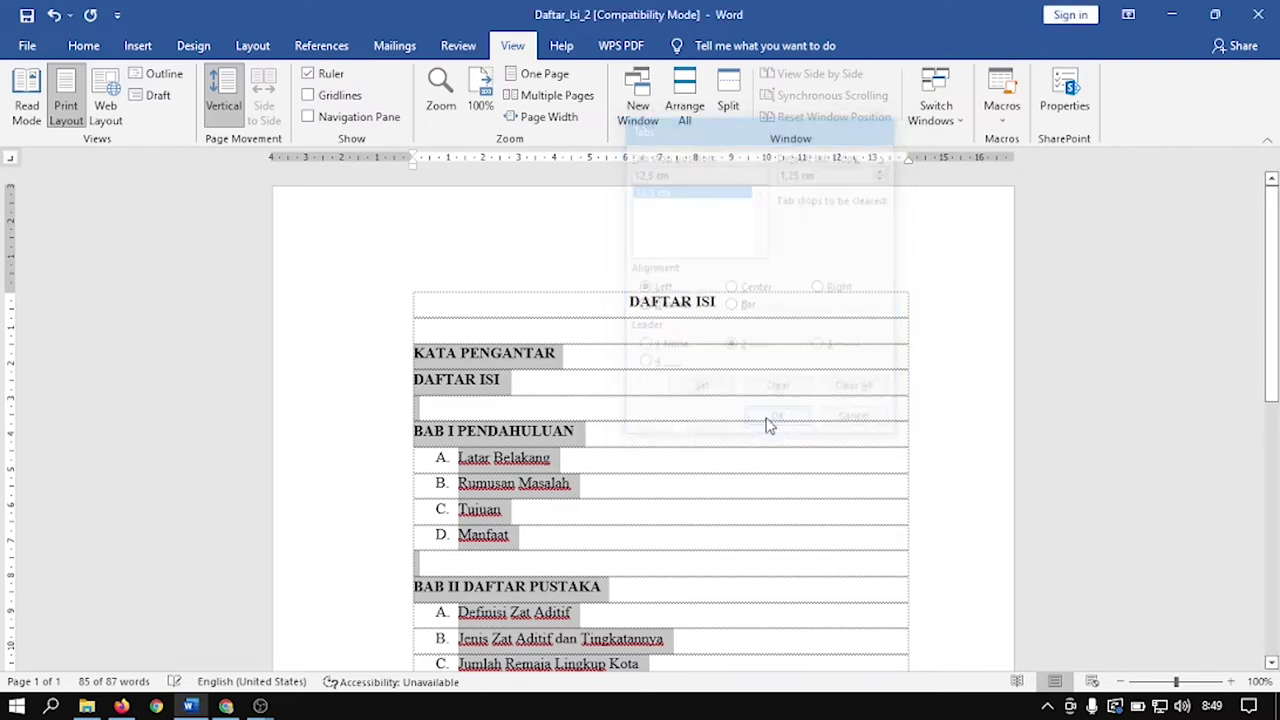
Step: Run dotted leaders to page i after KATA PENGANTAR and page ii after DAFTAR ISI
left_click(590, 367)
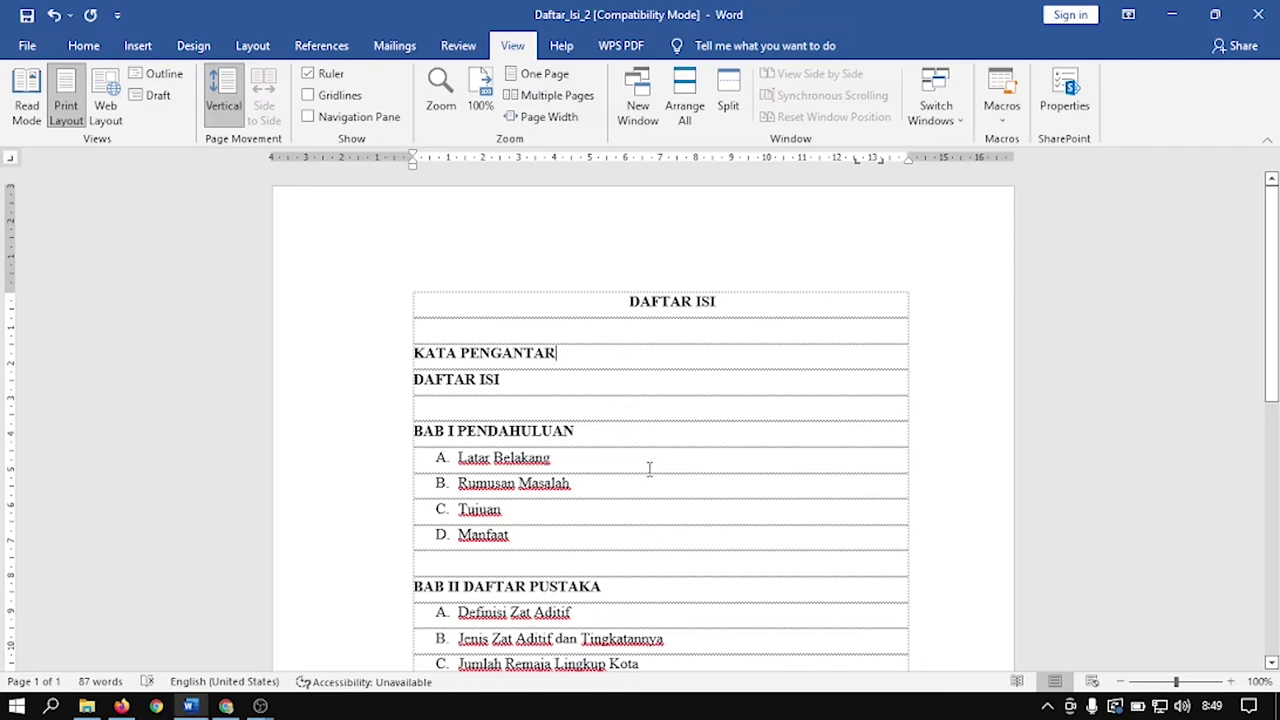
key("Tab")
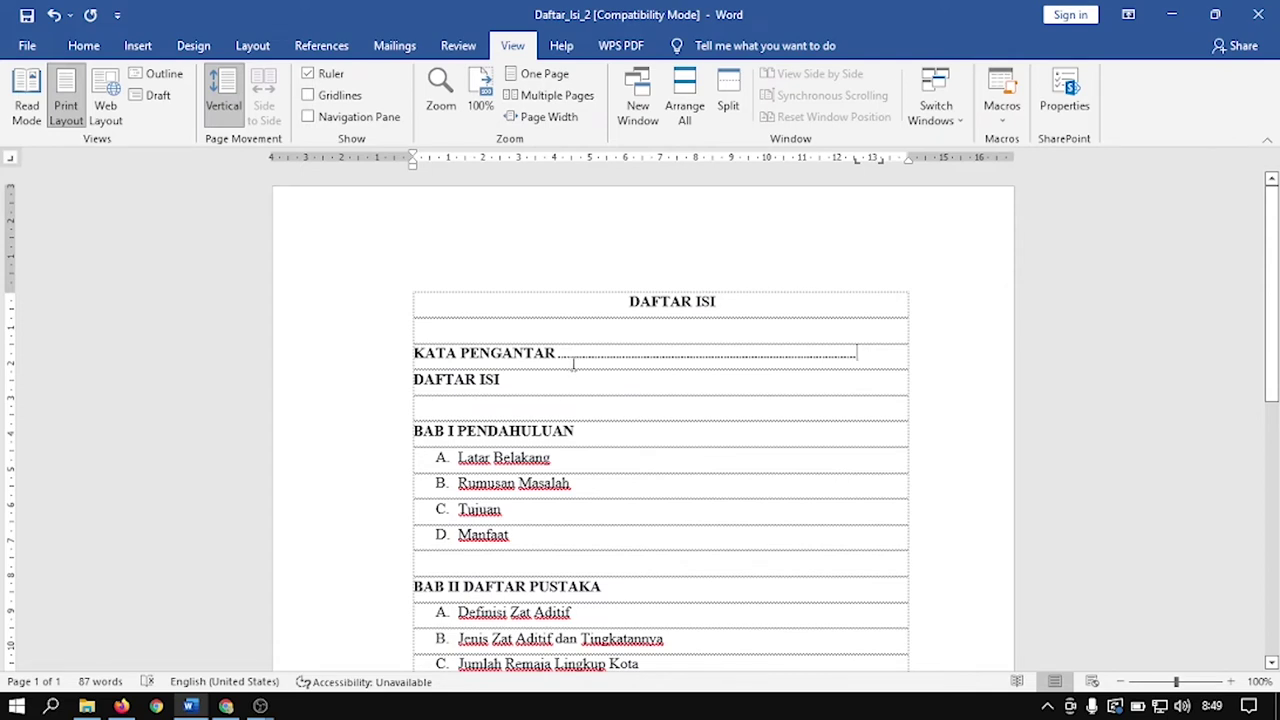
left_click(558, 356)
type("i")
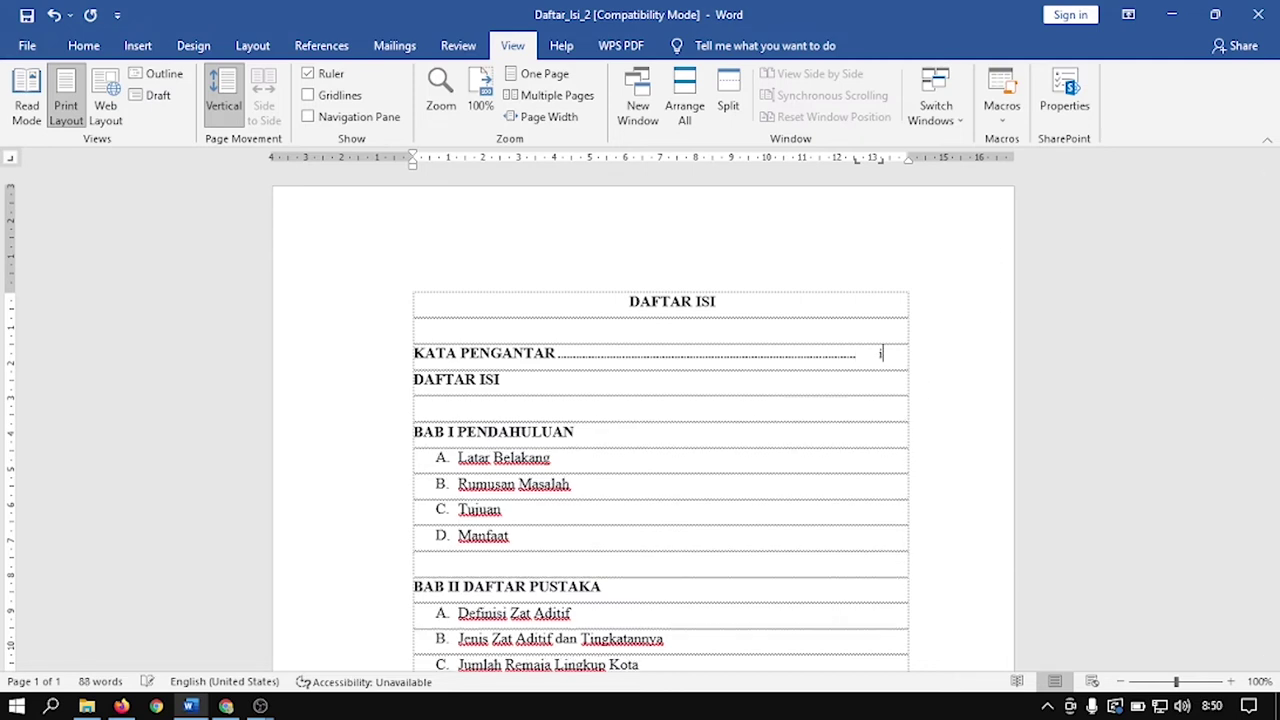
left_click(549, 385)
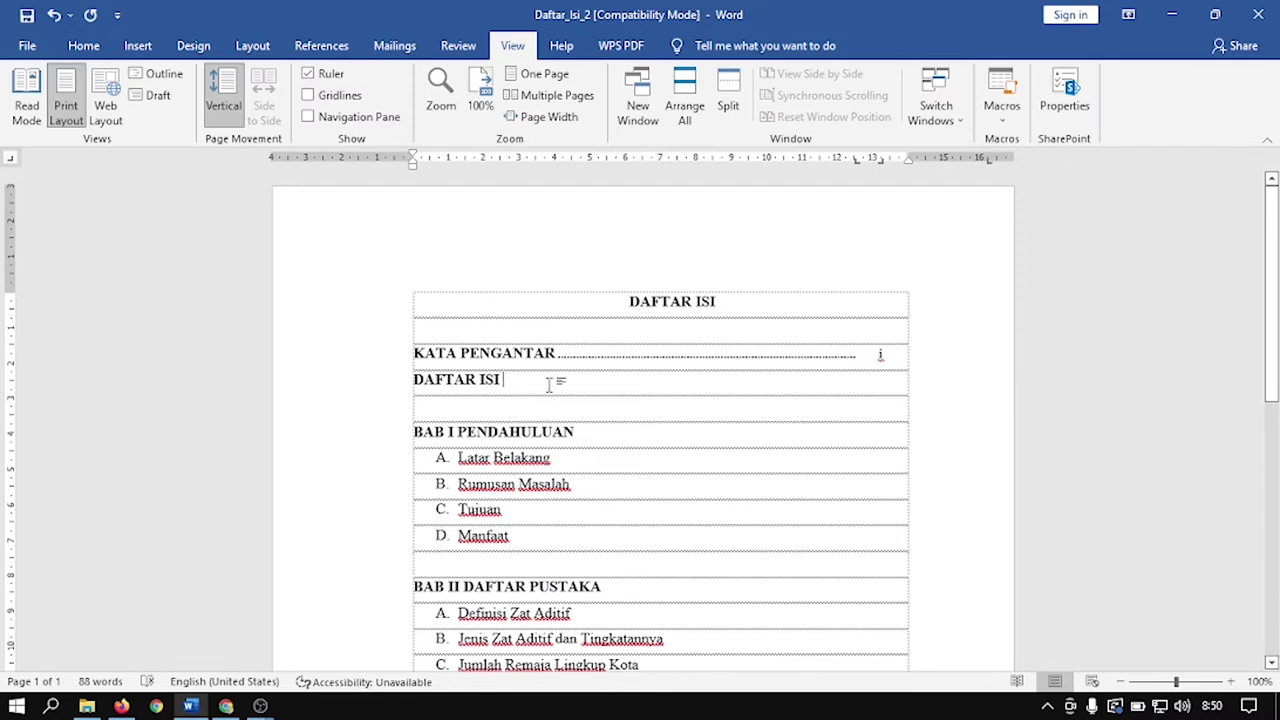
key("BackSpace")
key("Tab")
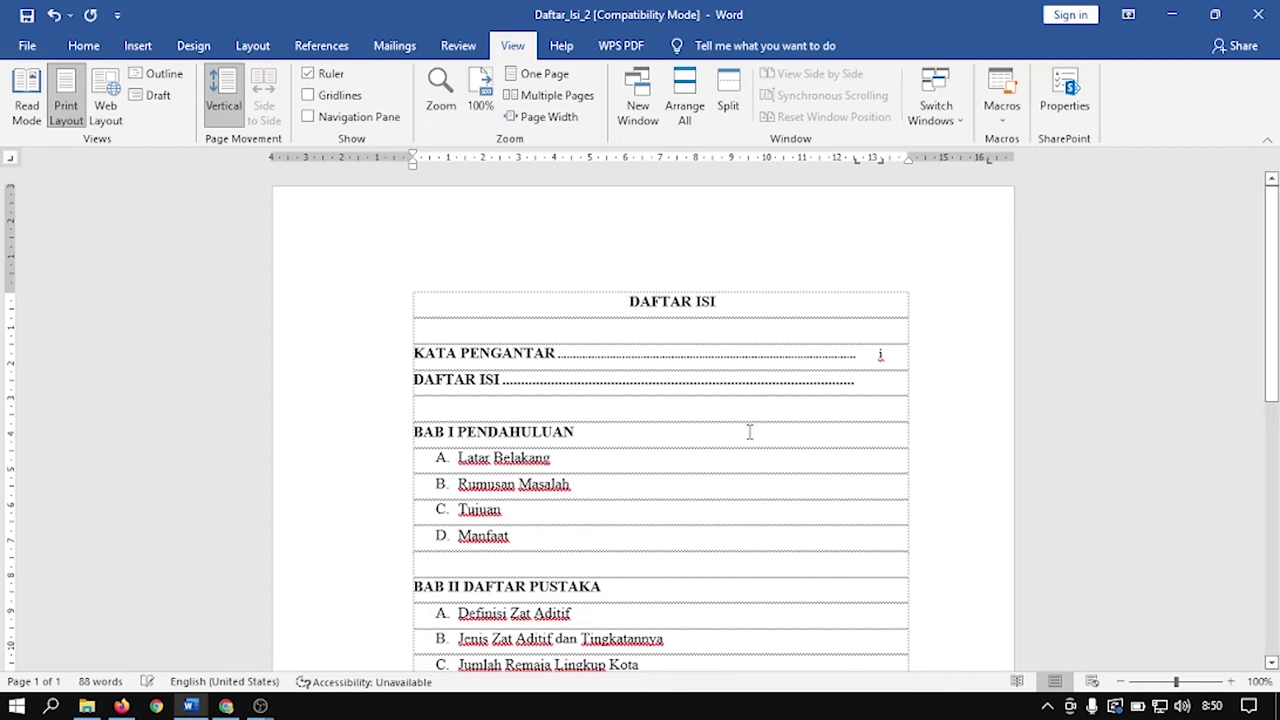
type("ii")
Step: Add dotted leaders with page 1 for Latar Belakang and page 4 for Rumusan Masalah
left_click(580, 461)
key("Tab")
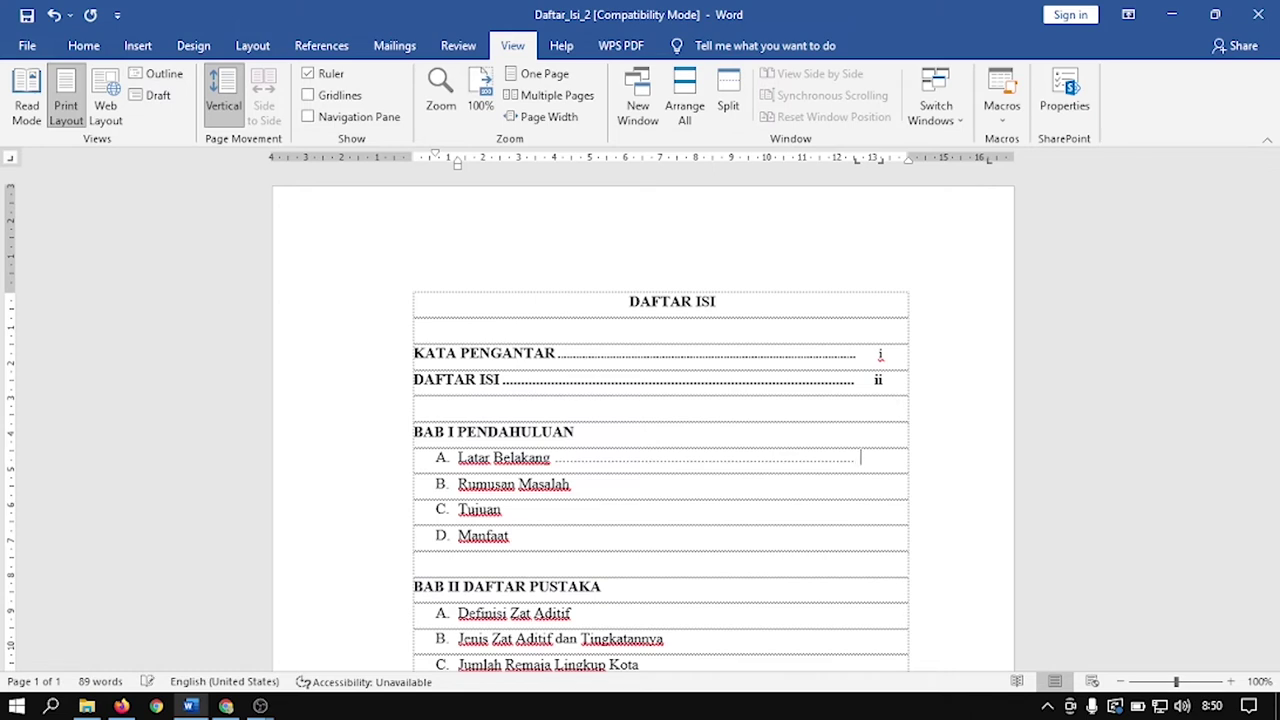
type("1")
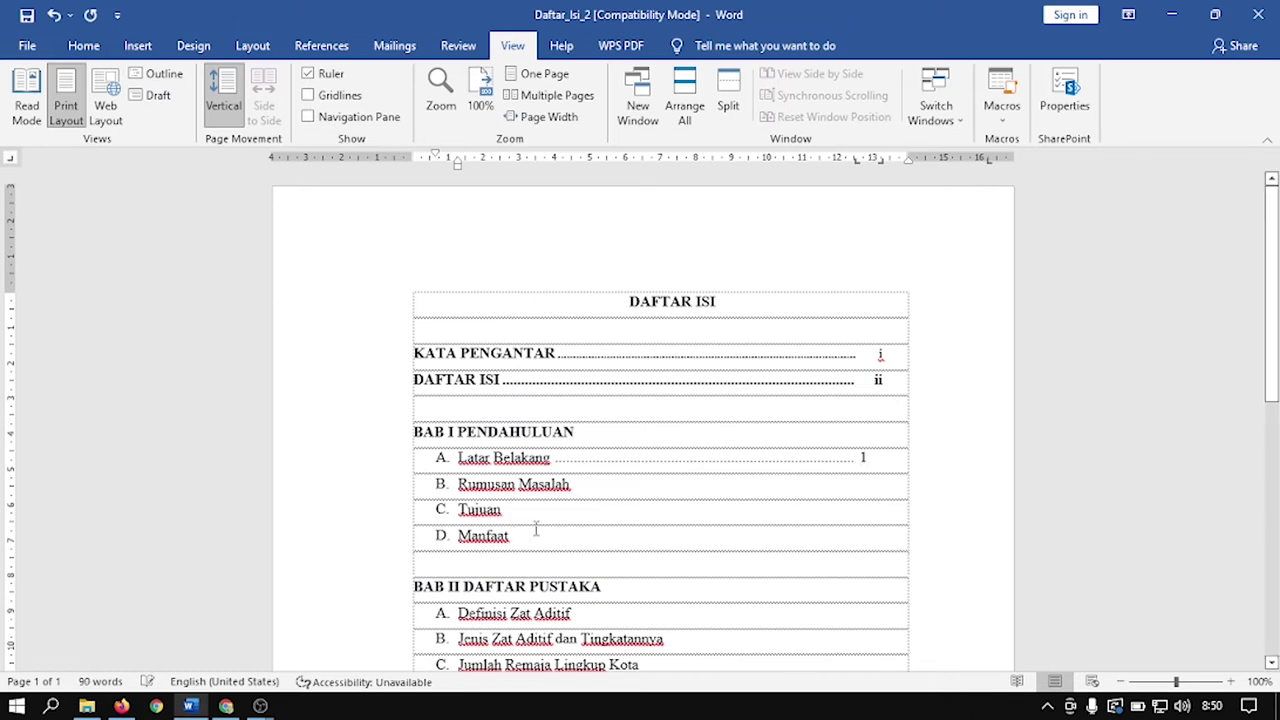
left_click(584, 488)
key("Tab")
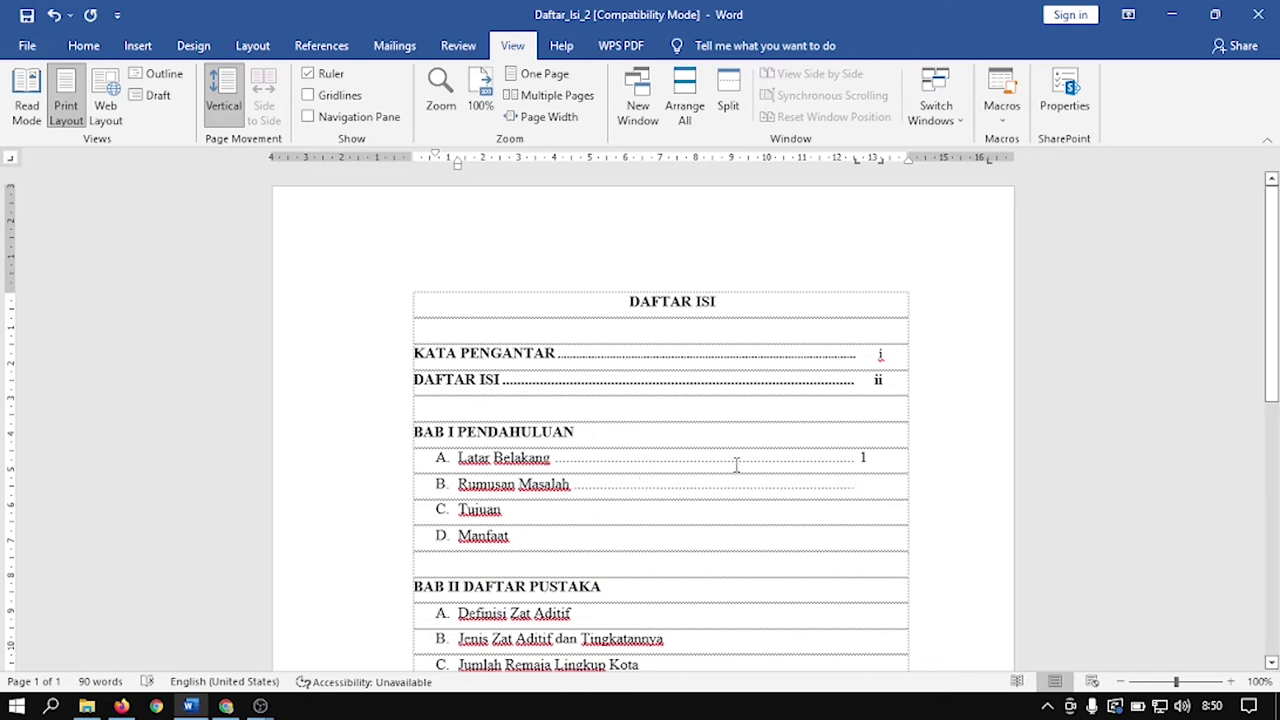
left_click(862, 457)
type("1")
left_click(861, 488)
type("4")
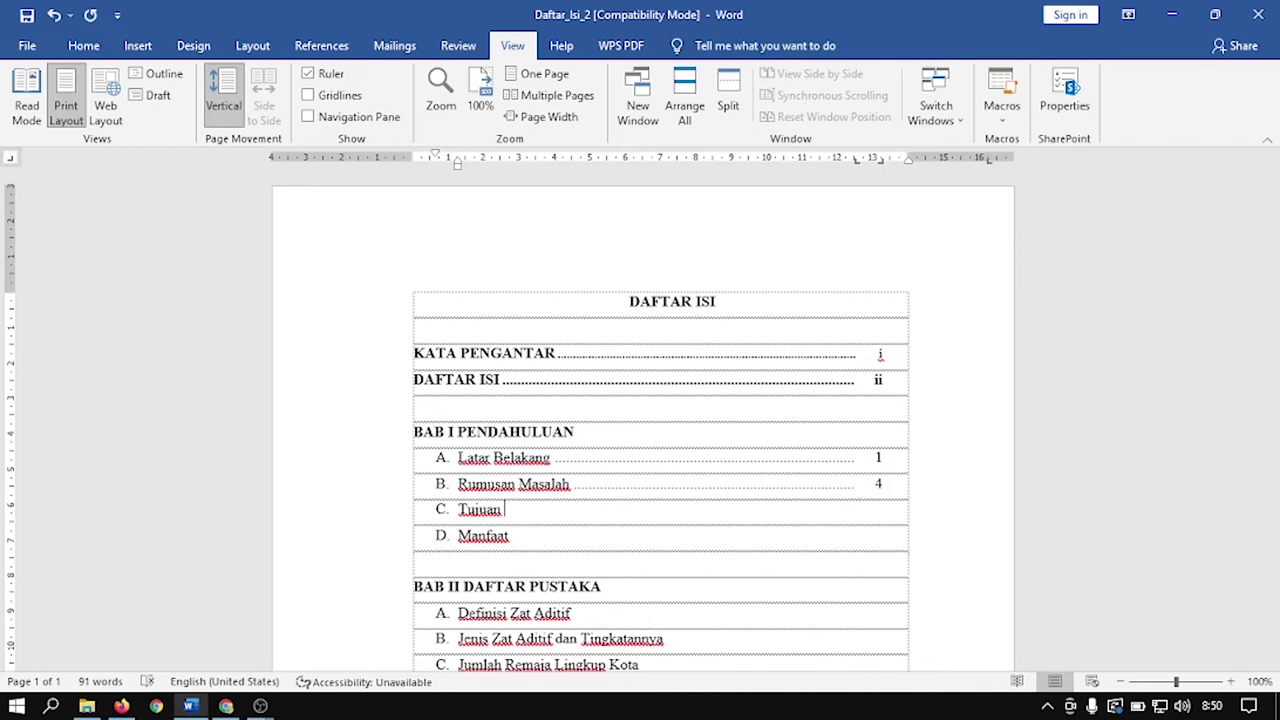
Step: Add dotted leaders with page 12 for Tujuan and page 20 for Manfaat
key("Tab")
type("2")
key("Tab")
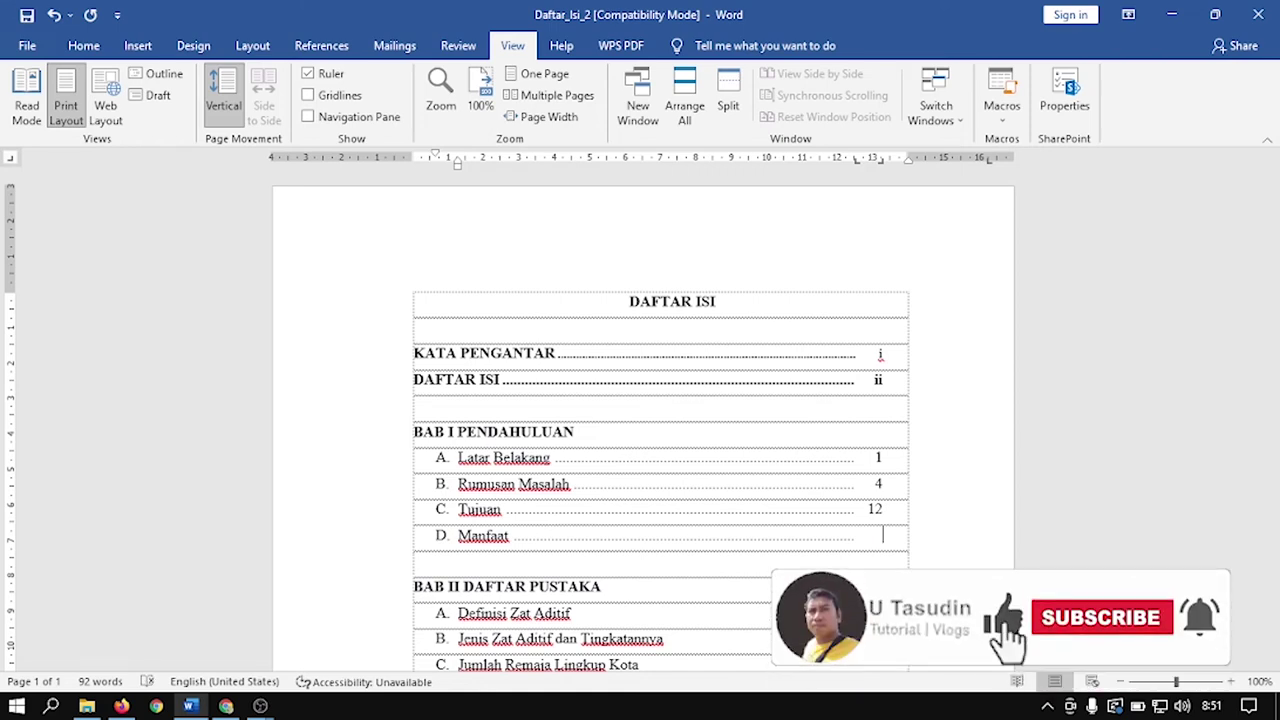
type("20")
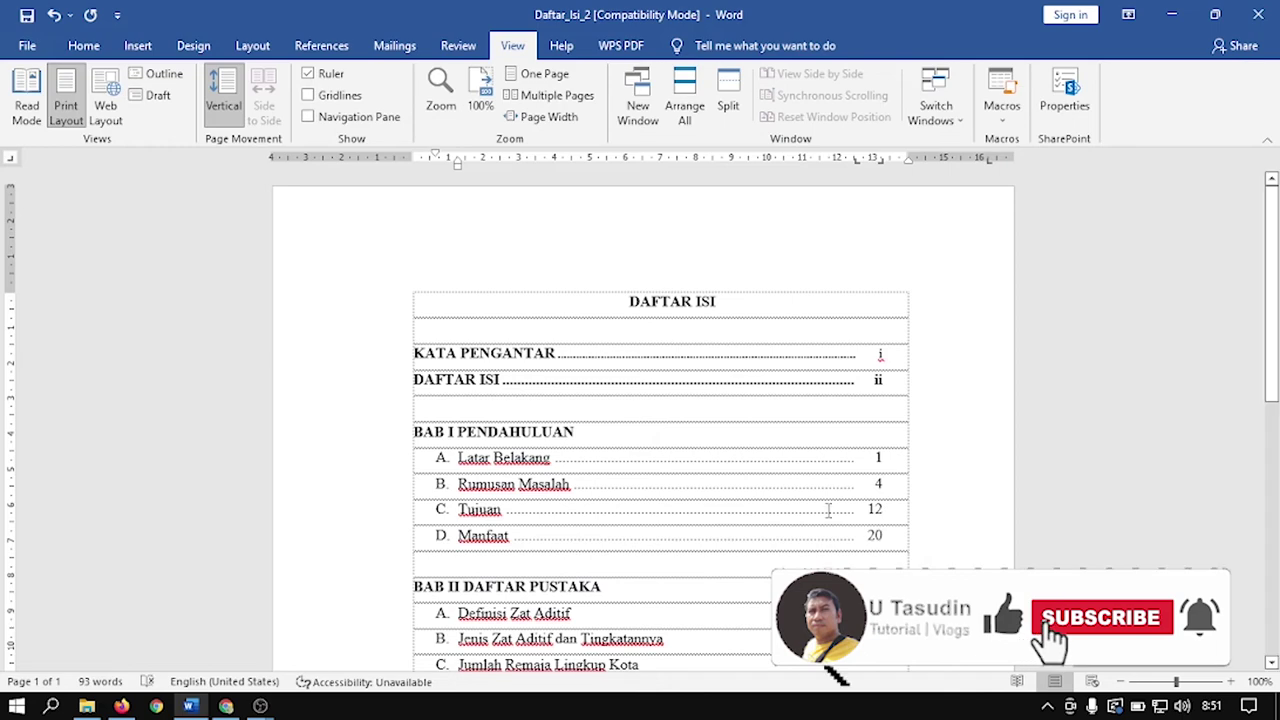
Step: Give Definisi Zat Aditif a dotted leader ending in page 26
scroll(758, 613, "down", 3)
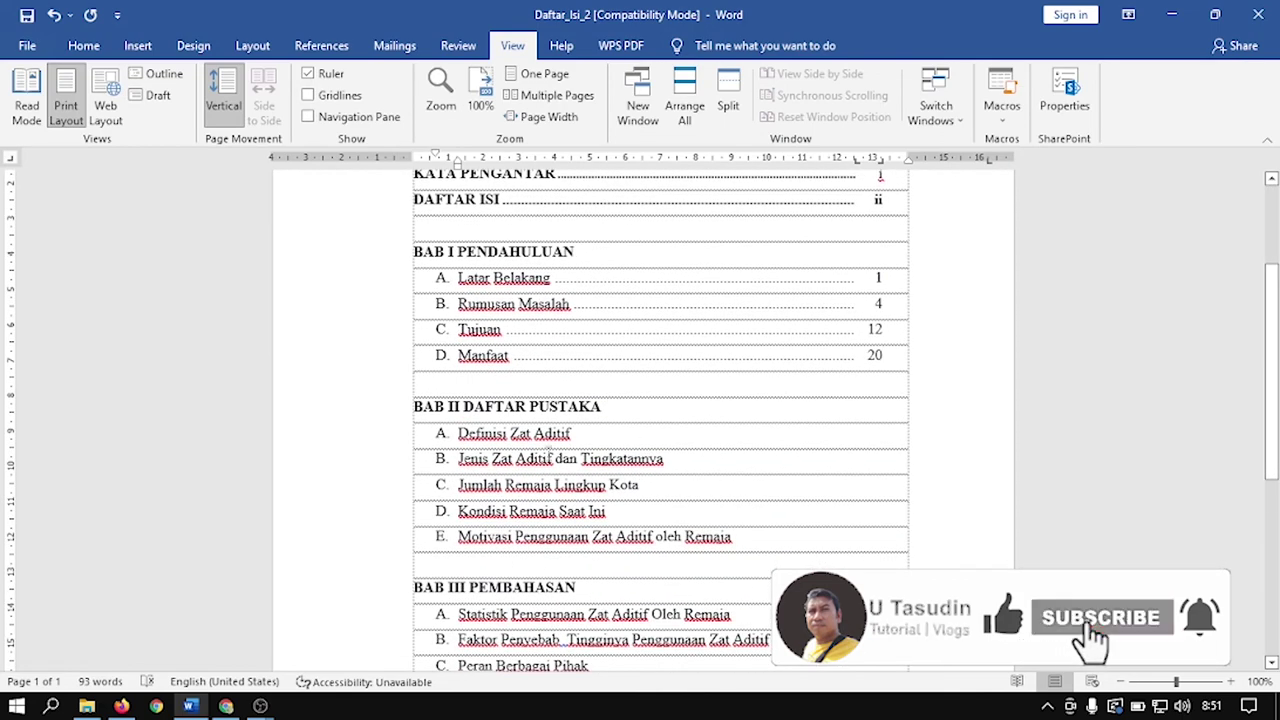
scroll(605, 590, "down", 2)
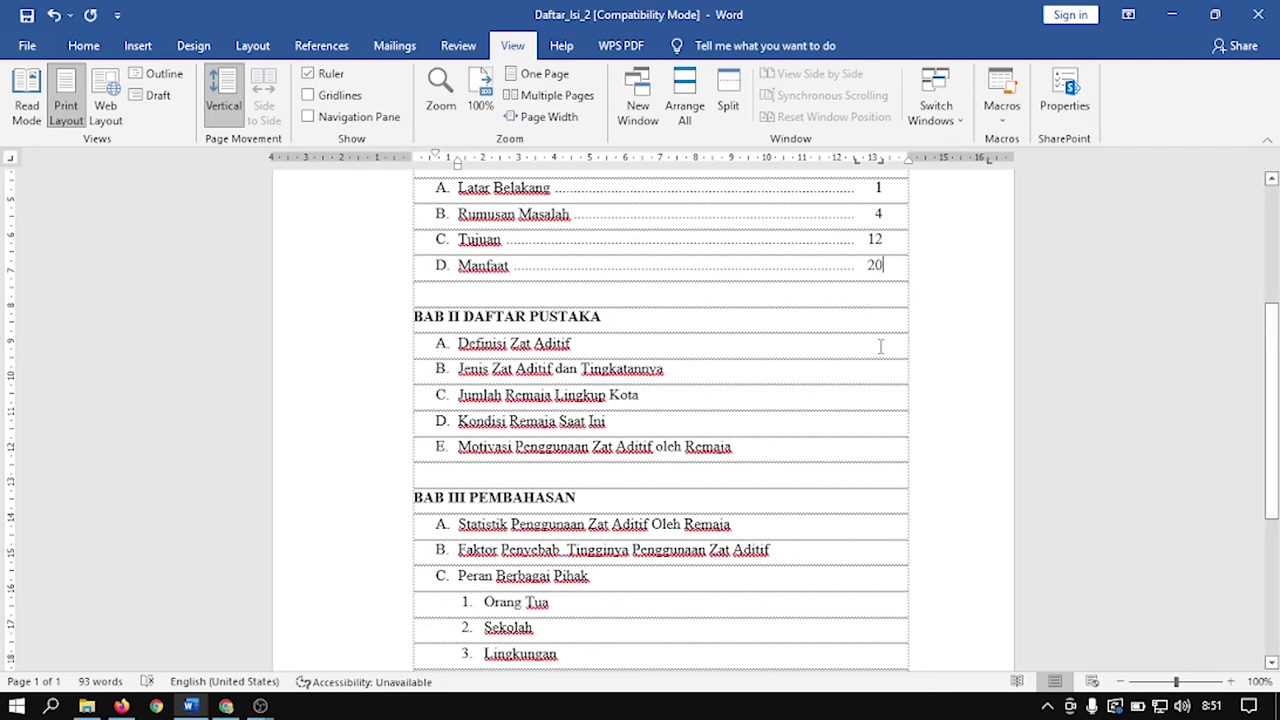
scroll(879, 325, "up", 1)
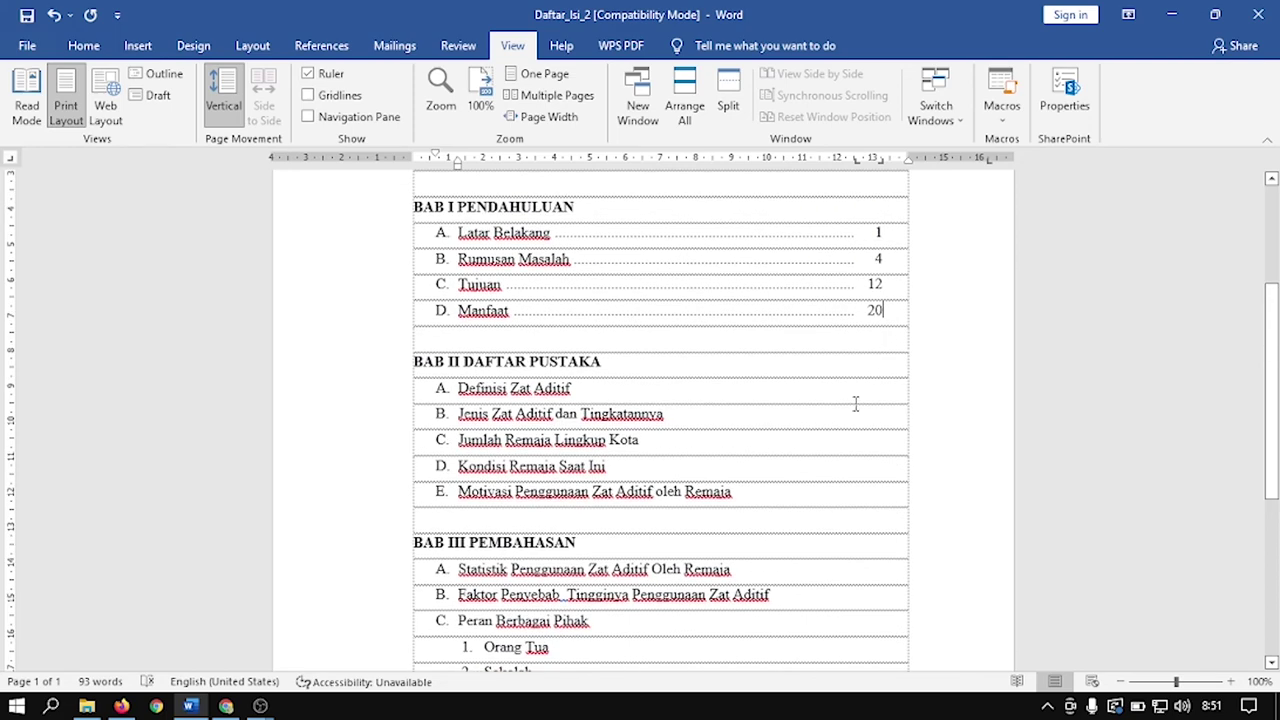
scroll(850, 405, "up", 1)
key("Down")
key("Down")
key("Down")
key("Tab")
type("26")
scroll(527, 315, "up", 1)
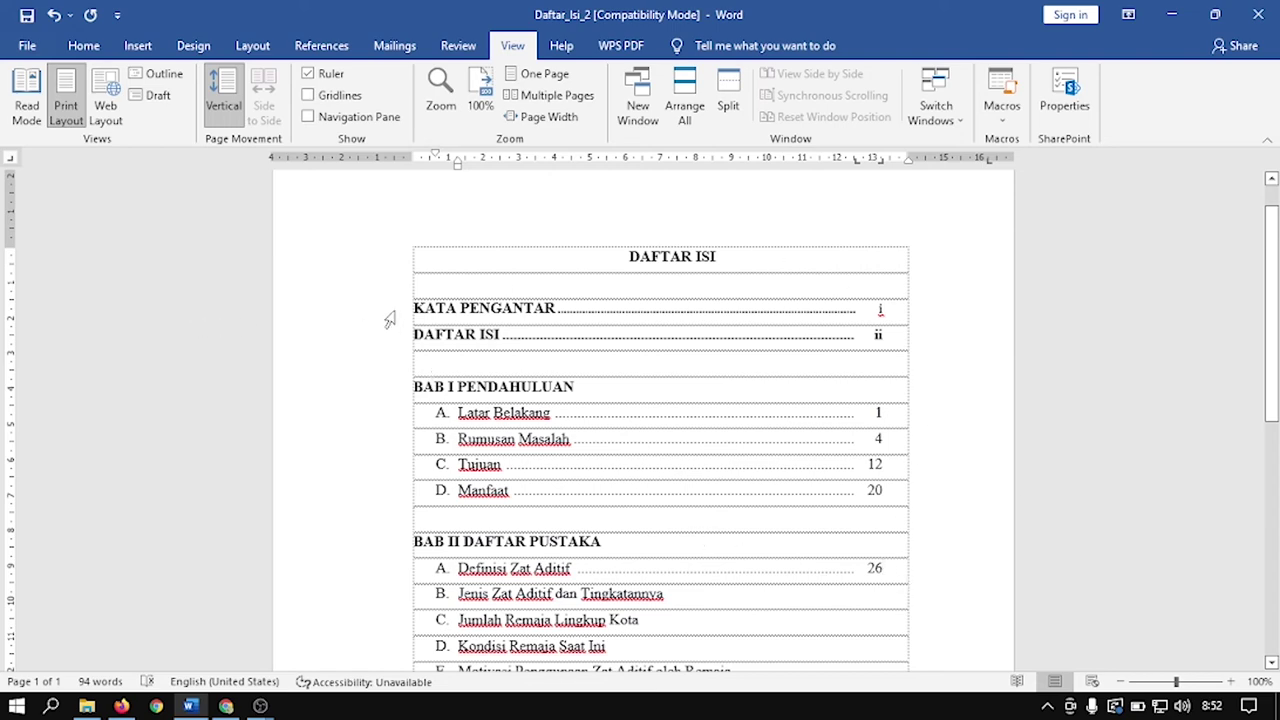
Step: Select the outline lines and drag the page-number tab stop further right
mouse_move(391, 314)
left_mouse_down()
mouse_move(395, 695)
mouse_move(395, 658)
left_mouse_up()
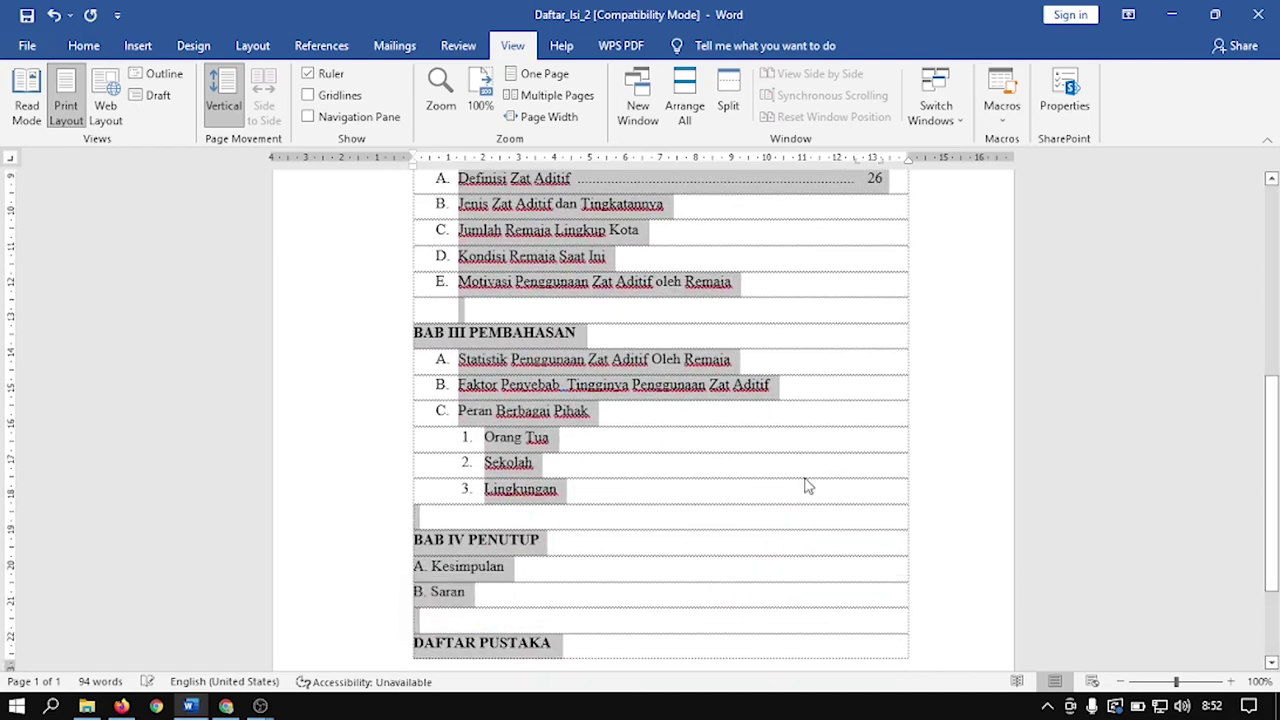
scroll(850, 440, "up", 3)
scroll(885, 340, "up", 4)
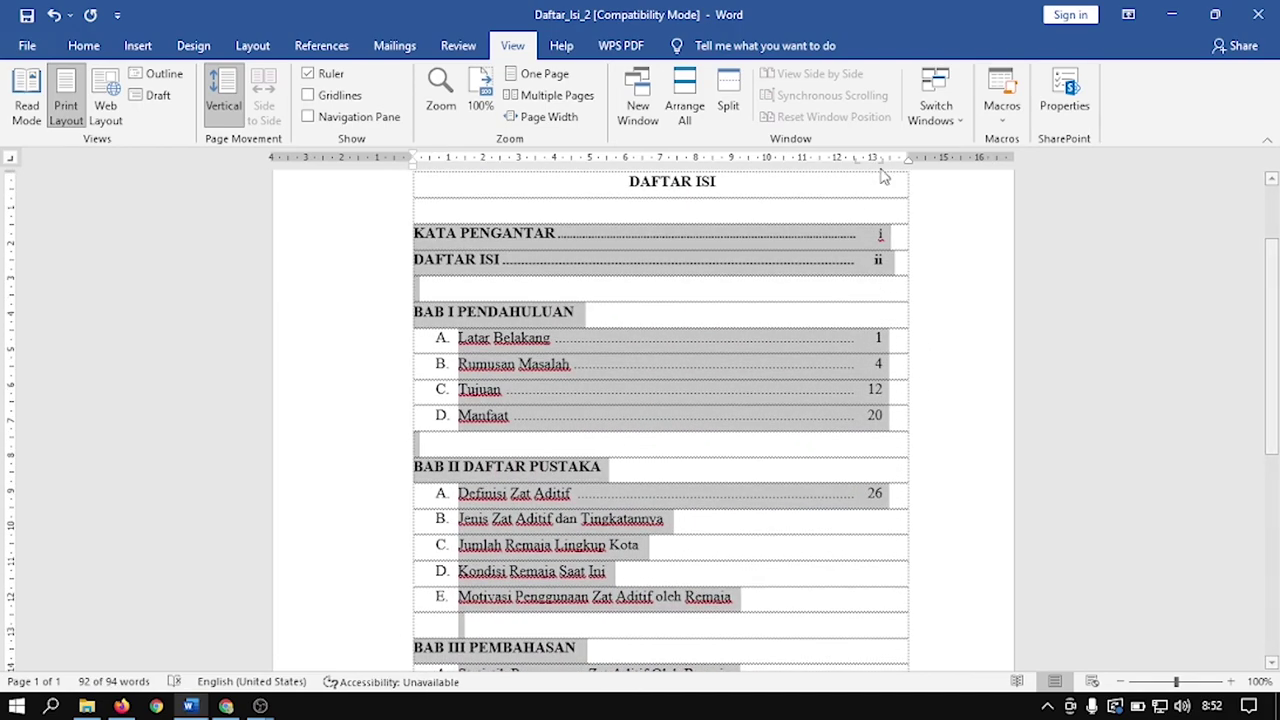
left_click_drag(881, 163, 900, 172)
Step: Select all text, shift the tab stop right again, then add a tab stop near the right margin
key("ctrl+a")
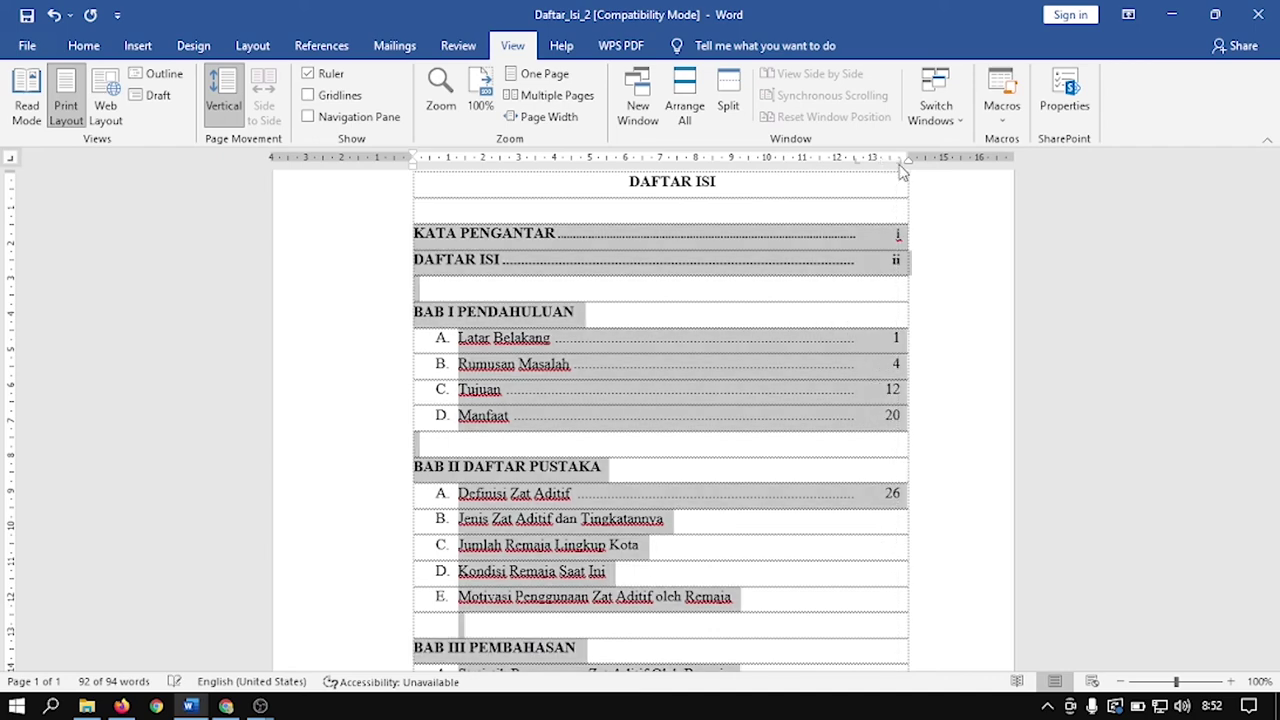
left_click_drag(856, 168, 877, 172)
left_click(833, 536)
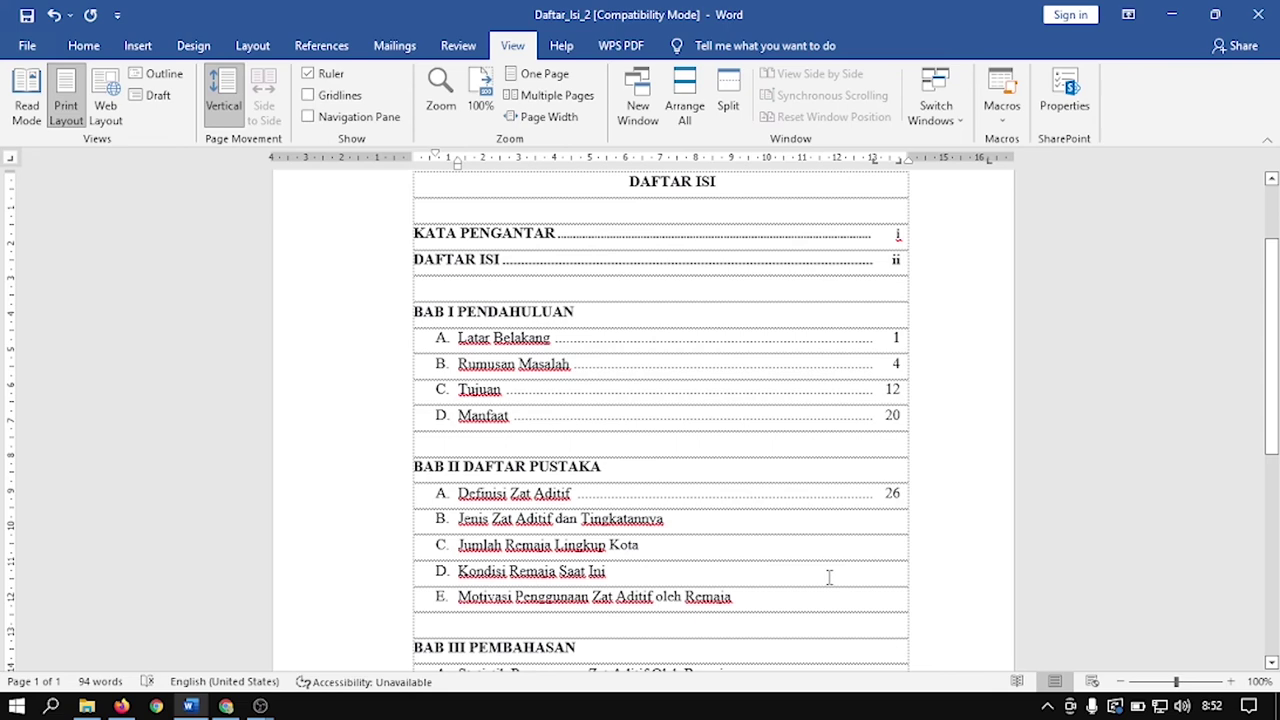
scroll(829, 577, "up", 2)
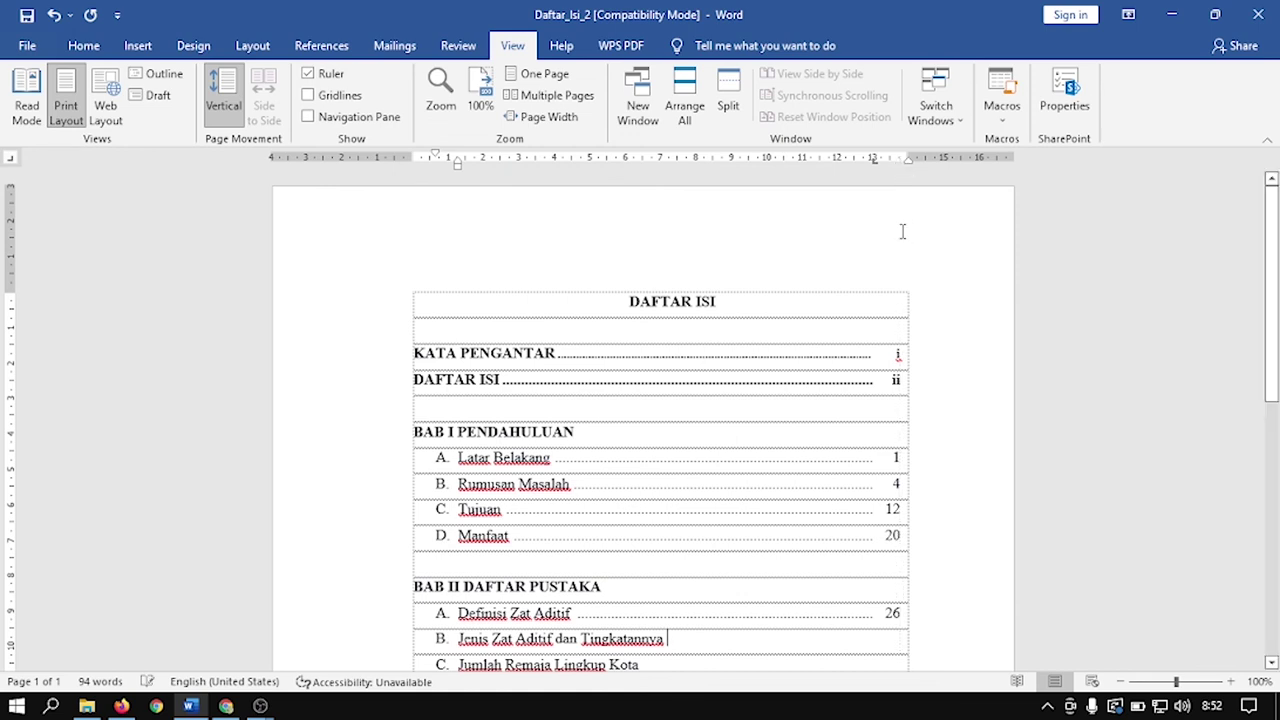
left_click(898, 161)
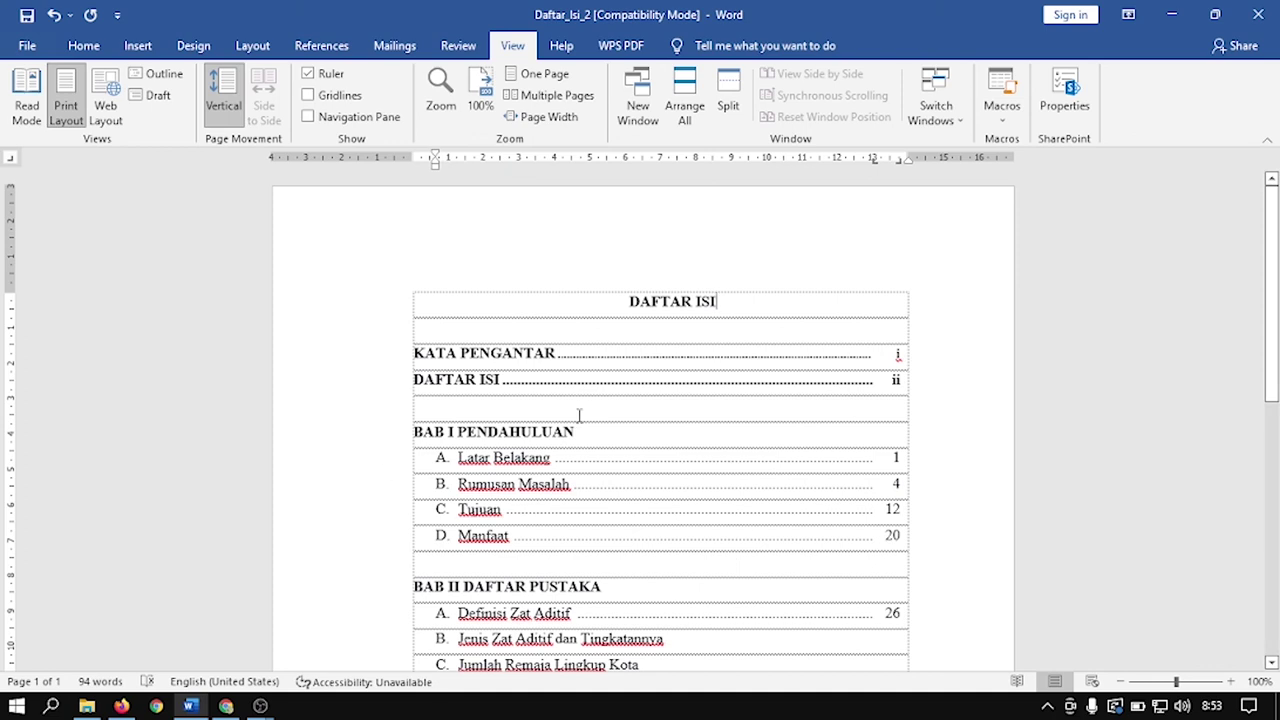